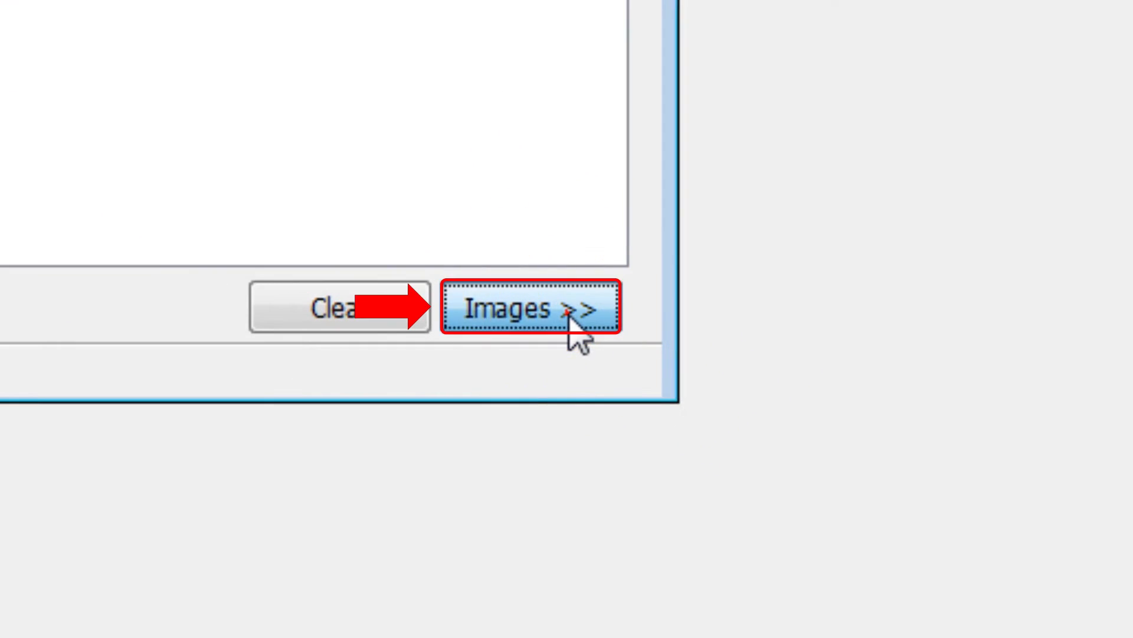
- Show the image section of the identification description and attach the file imagem.jpg from the DescricoesXML folder
left_click(528, 603)
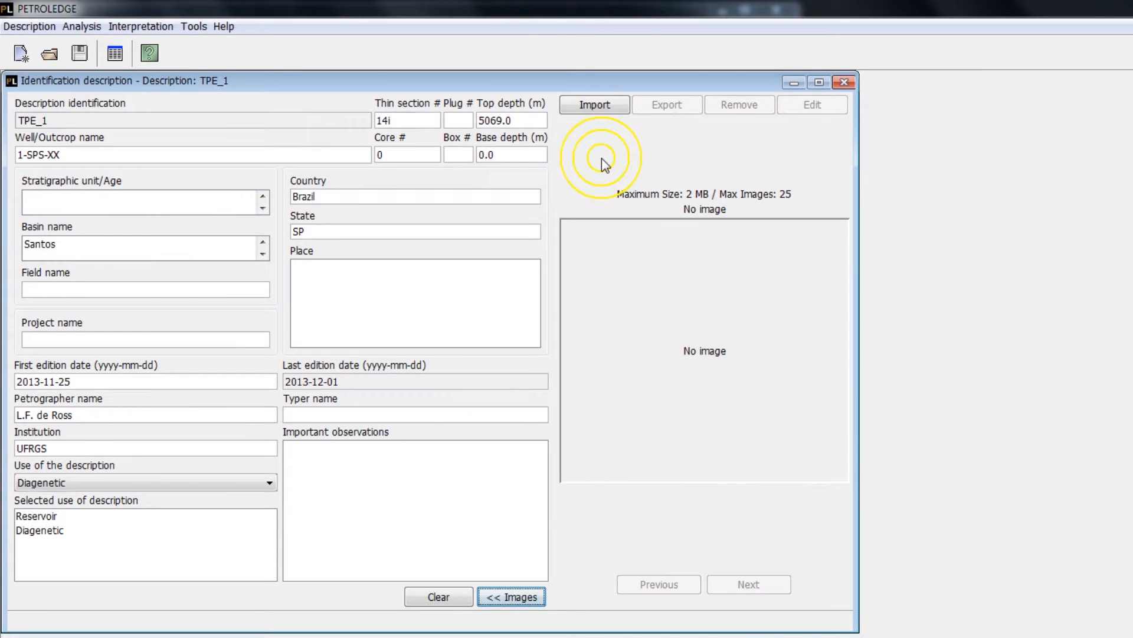
left_click(600, 110)
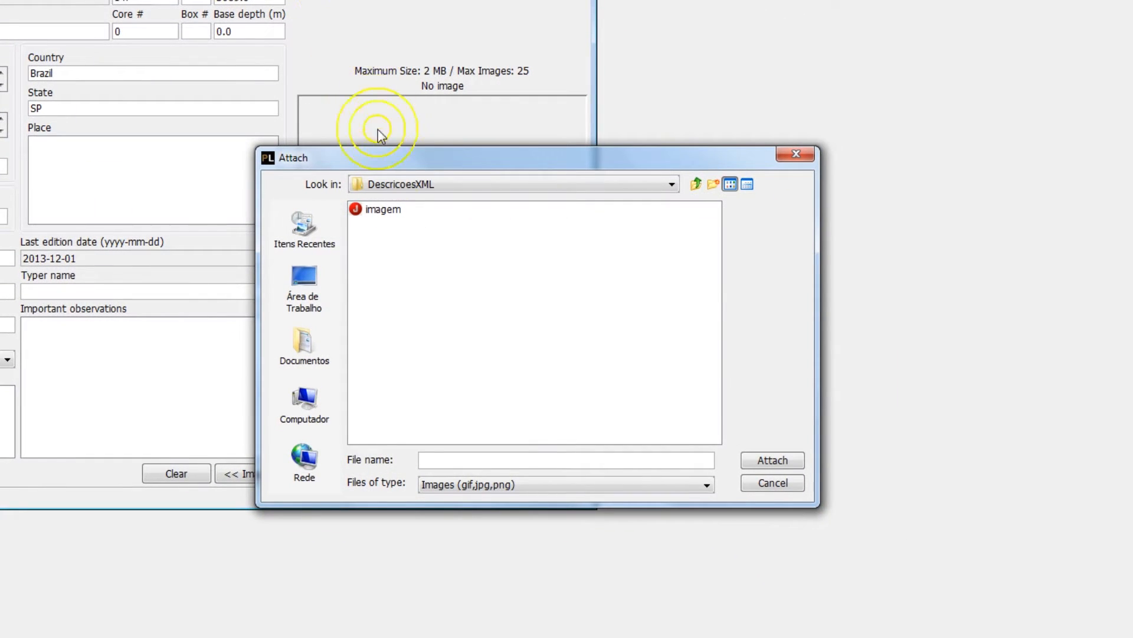
left_click(389, 210)
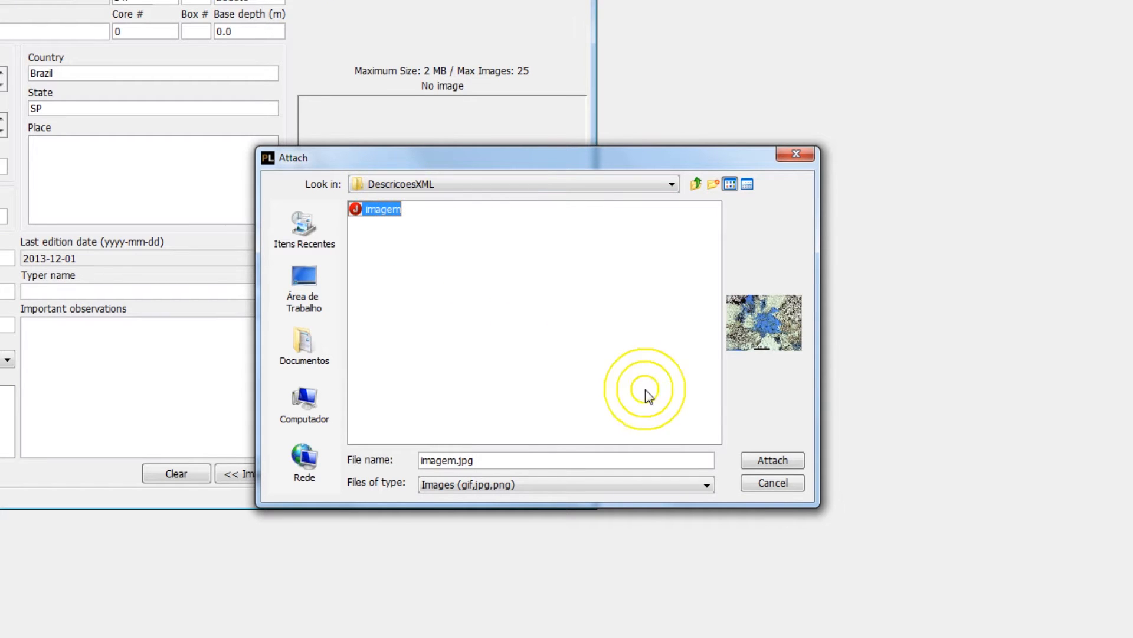
left_click(774, 462)
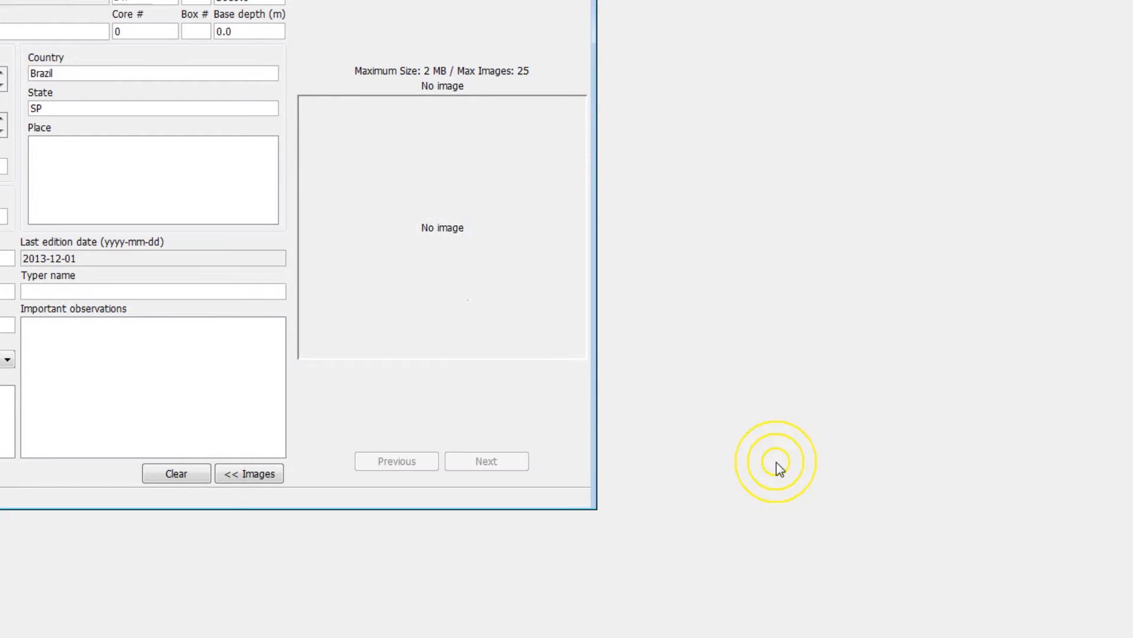
- Assign the purpose Pore types to the imported photo, accept its details, and open the image for editing
left_click(815, 221)
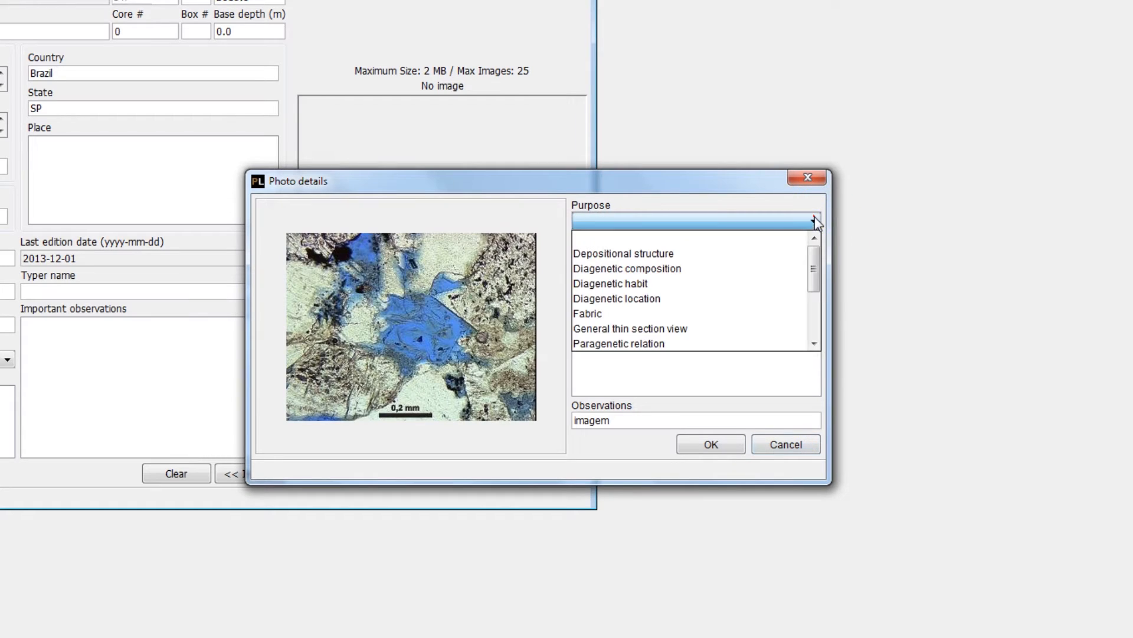
left_click_drag(815, 265, 816, 315)
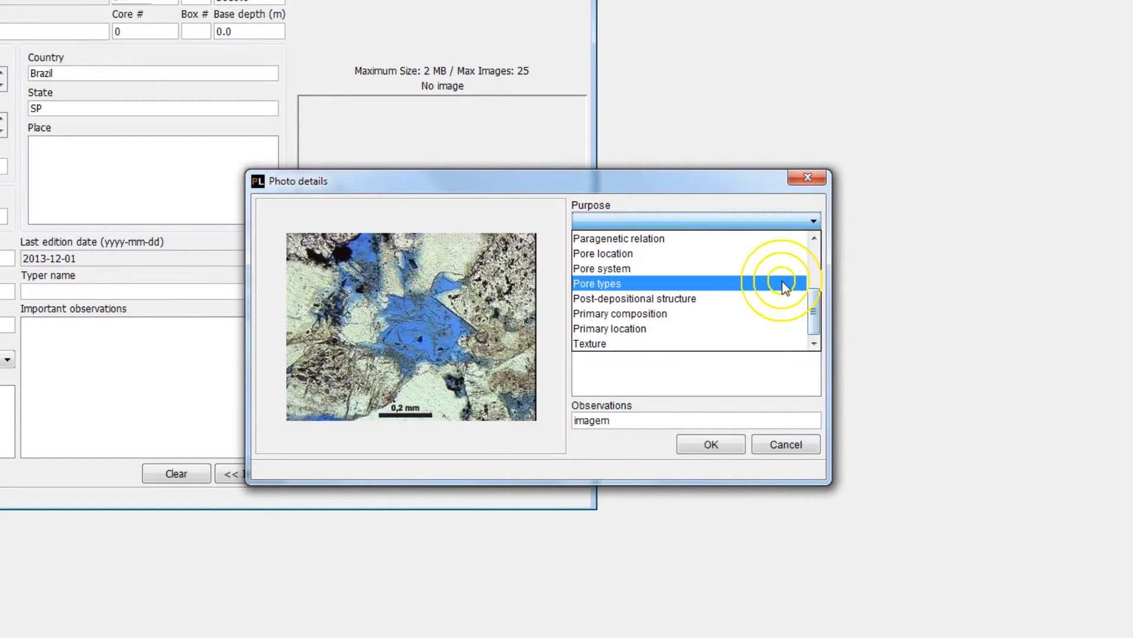
left_click(781, 283)
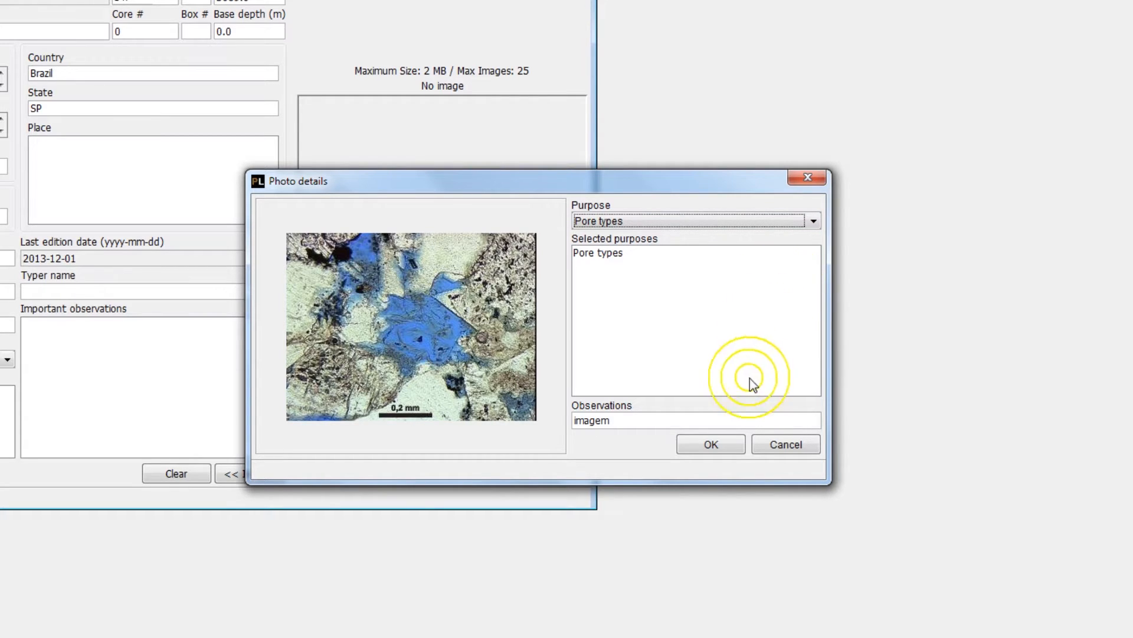
left_click(711, 444)
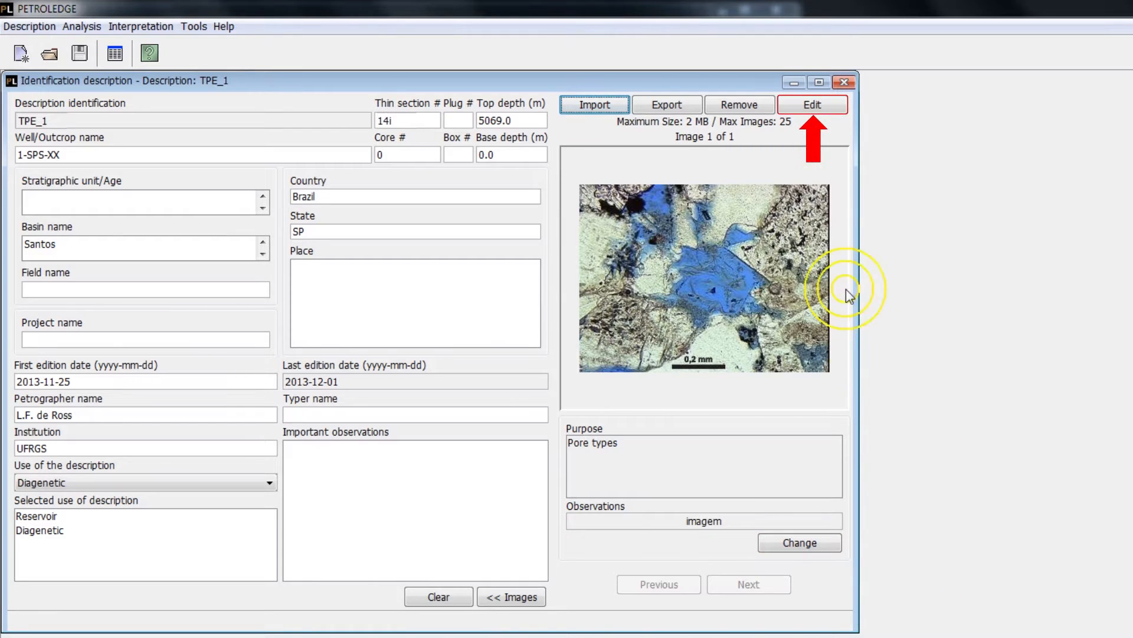
left_click(813, 106)
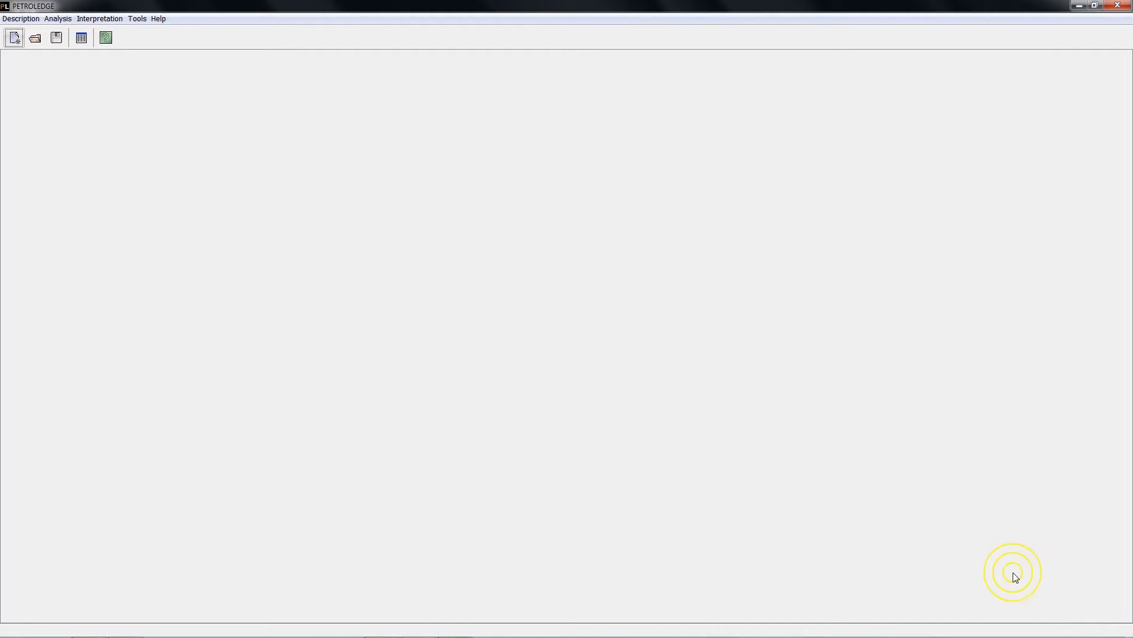
- Open the Microscopic Description form and show the crystal granularity fields of the texture section
left_click(57, 18)
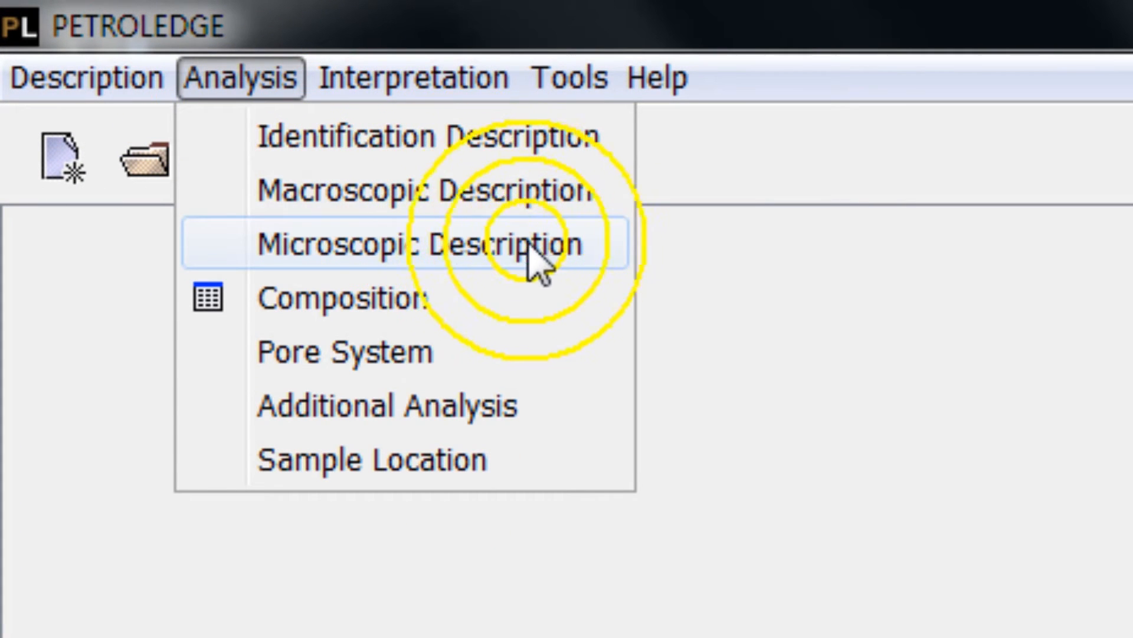
left_click(580, 252)
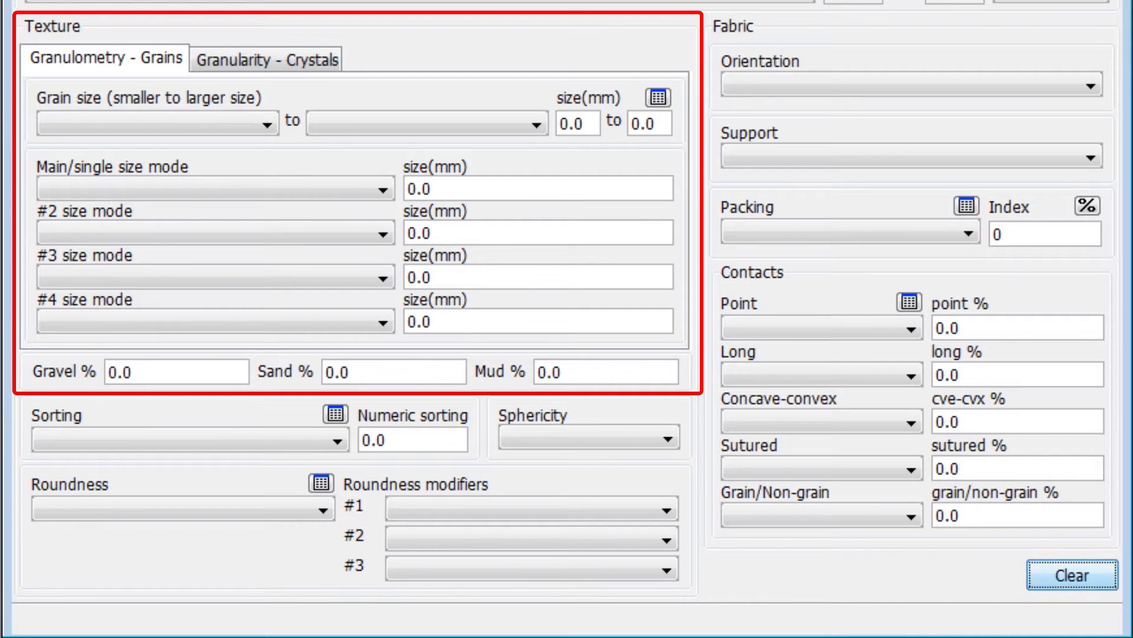
left_click(311, 58)
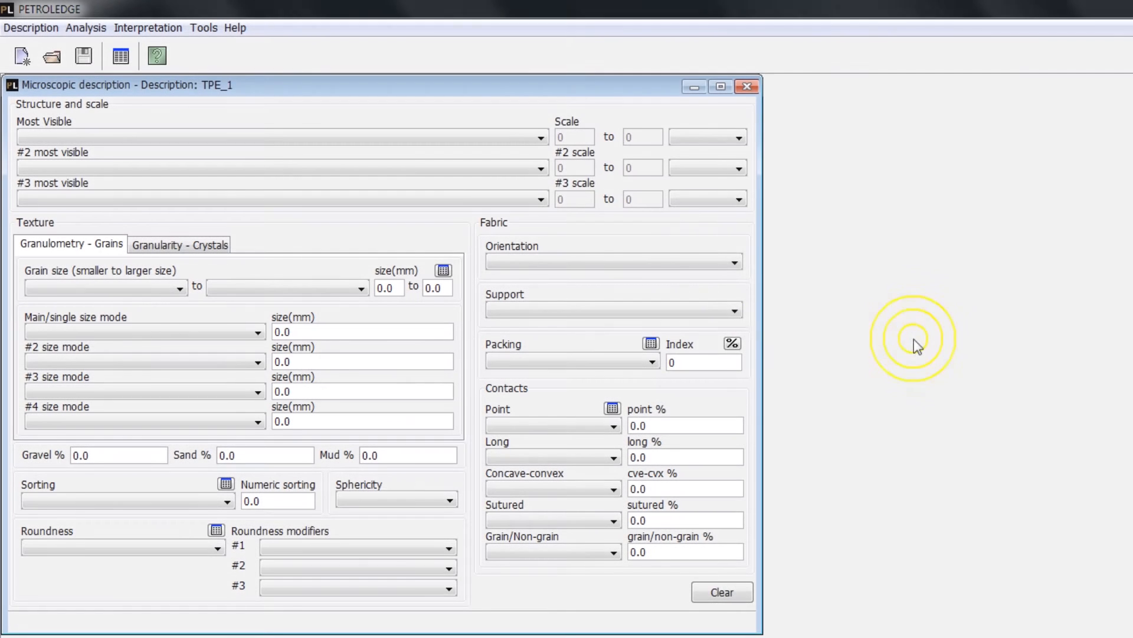
- Set the most visible structure to Flaser bedding with a scale of 1 to 2 mm
left_click(538, 137)
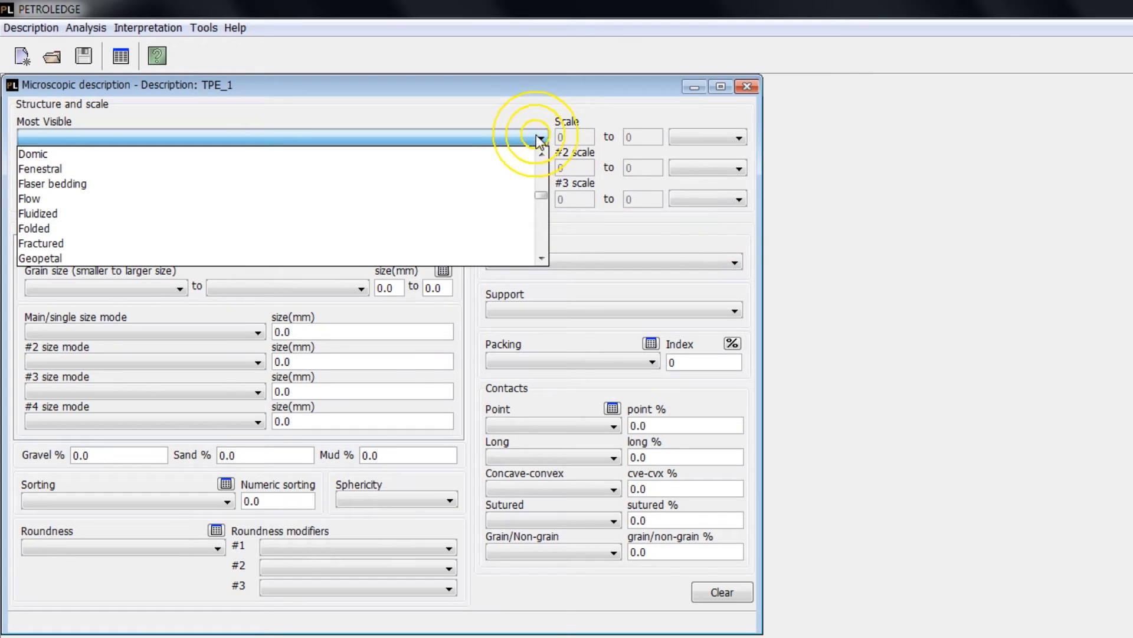
left_click(511, 183)
left_click(575, 138)
type("1")
key("Tab")
type("2")
left_click(686, 135)
left_click(715, 169)
left_click(778, 157)
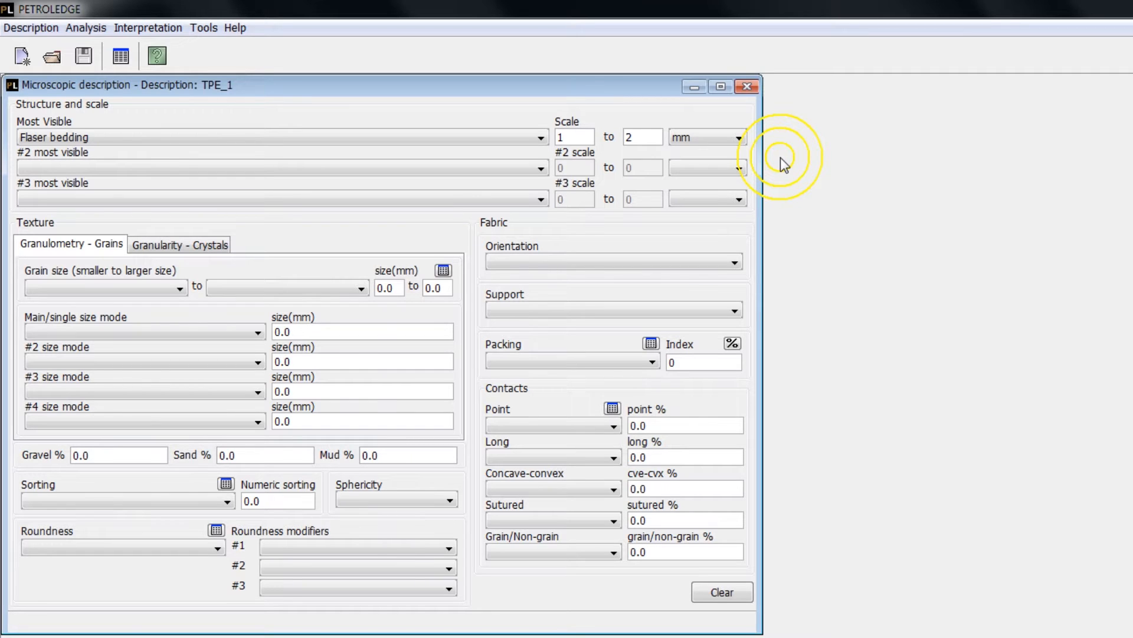
- Display the grain size reference chart and set the smaller grain size to Fine sand
left_click(443, 270)
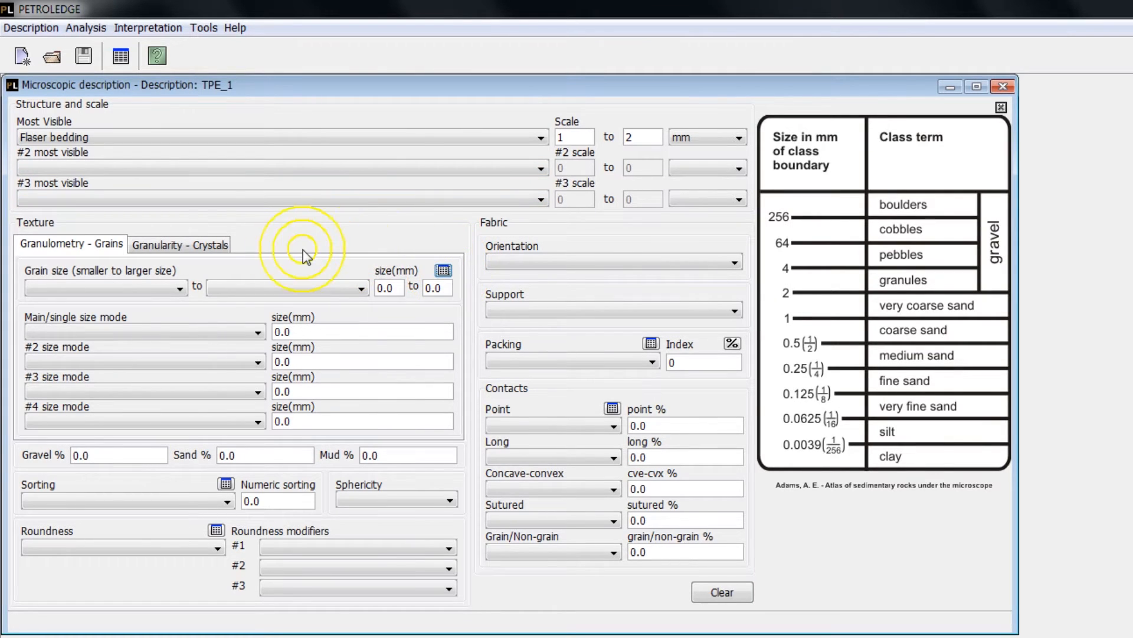
left_click(180, 288)
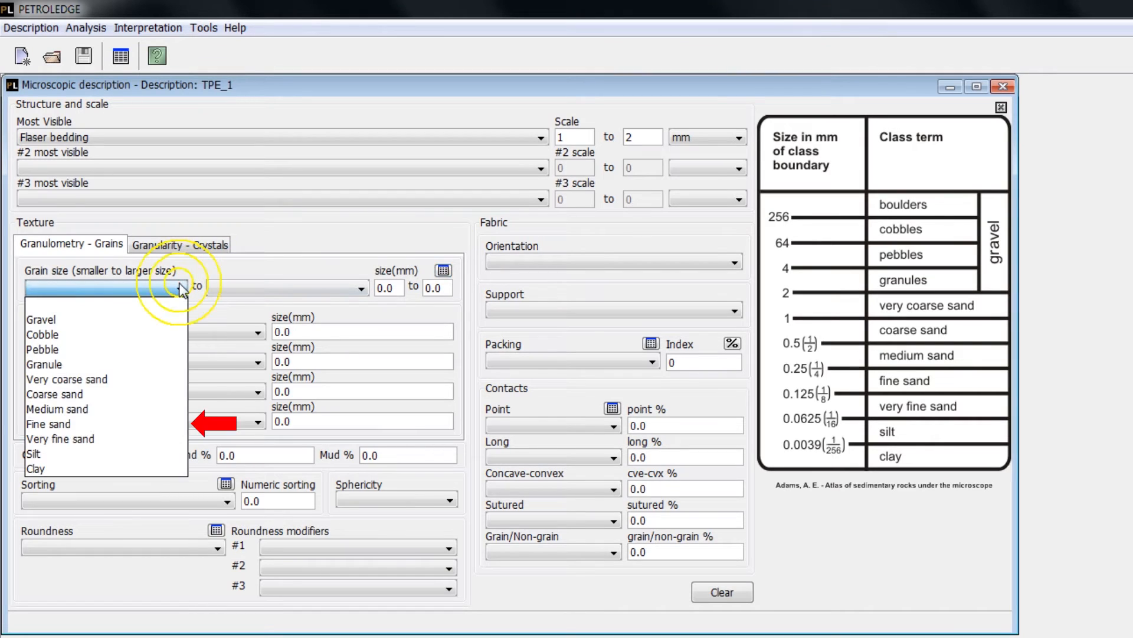
left_click(137, 417)
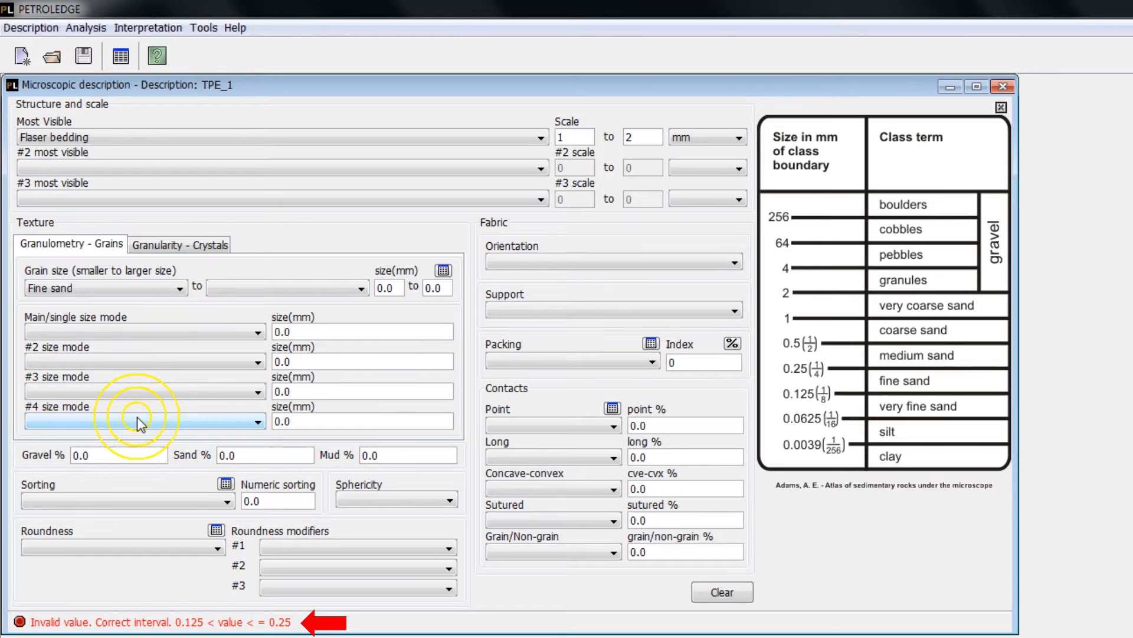
key("Tab")
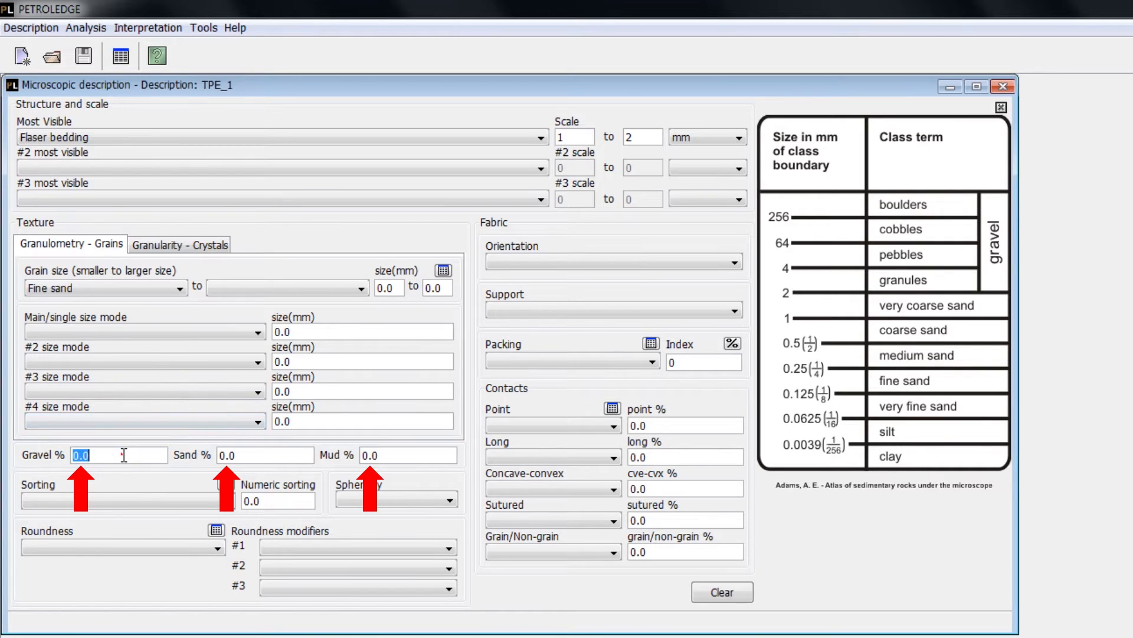
- Enter the texture percentages as 0 for gravel, 98 for sand and 2 for mud
left_click(124, 454)
type("0")
key("Tab")
type("98")
key("Delete")
key("Delete")
key("Delete")
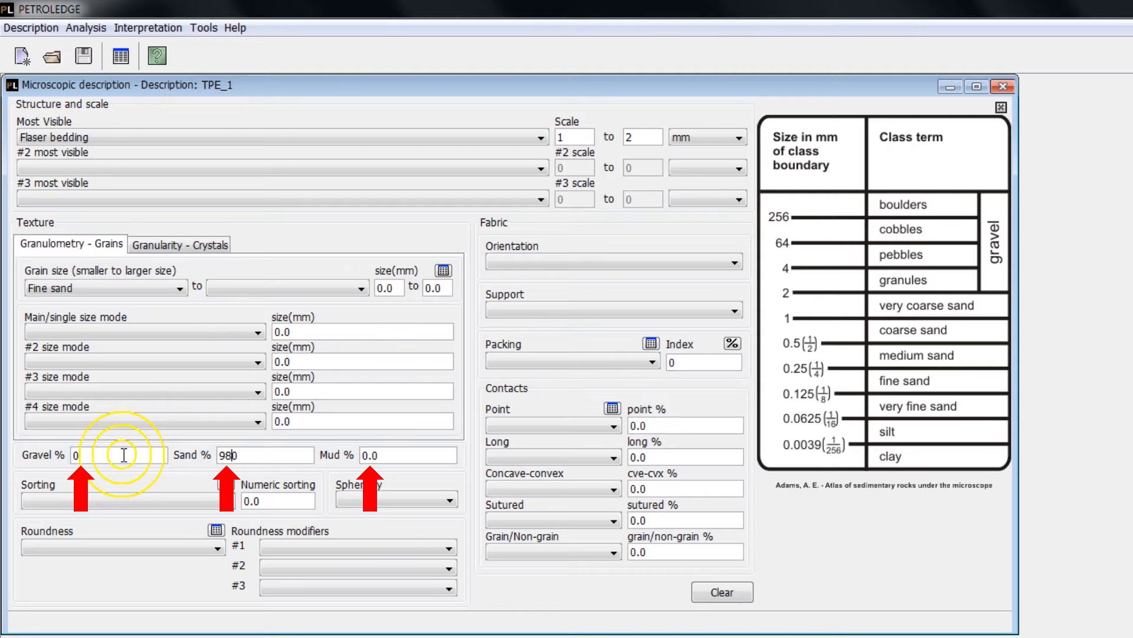
key("Tab")
key("shift+Right")
key("shift+Right")
key("shift+Right")
type("2")
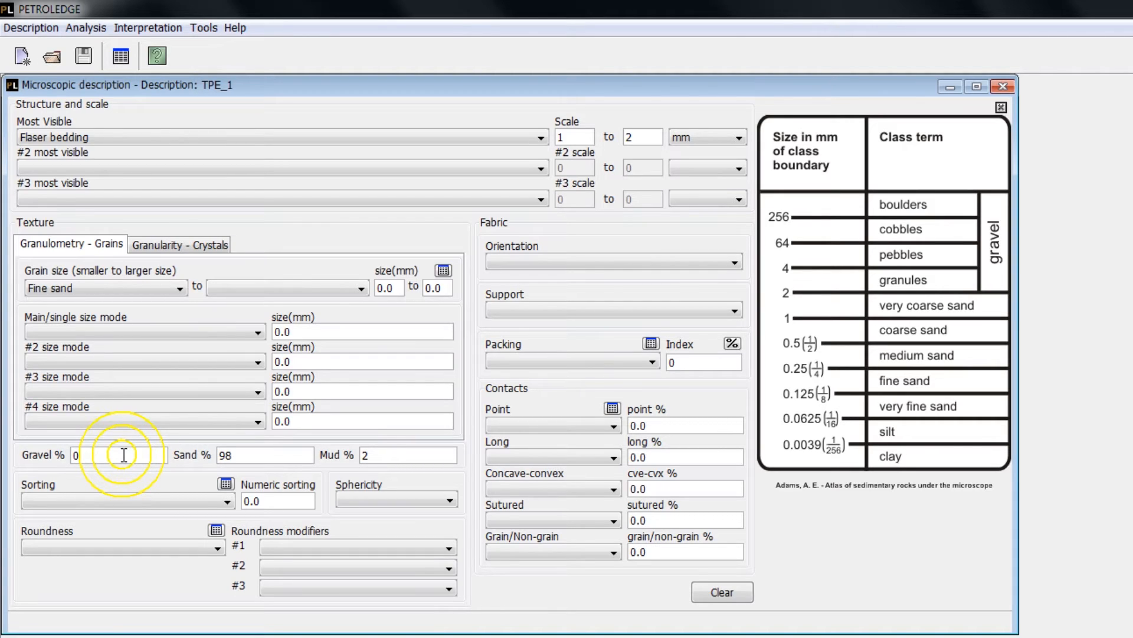
- Consult the sorting reference chart and set the sorting to Moderately sorted with a numeric sorting of 0.6
left_click(225, 485)
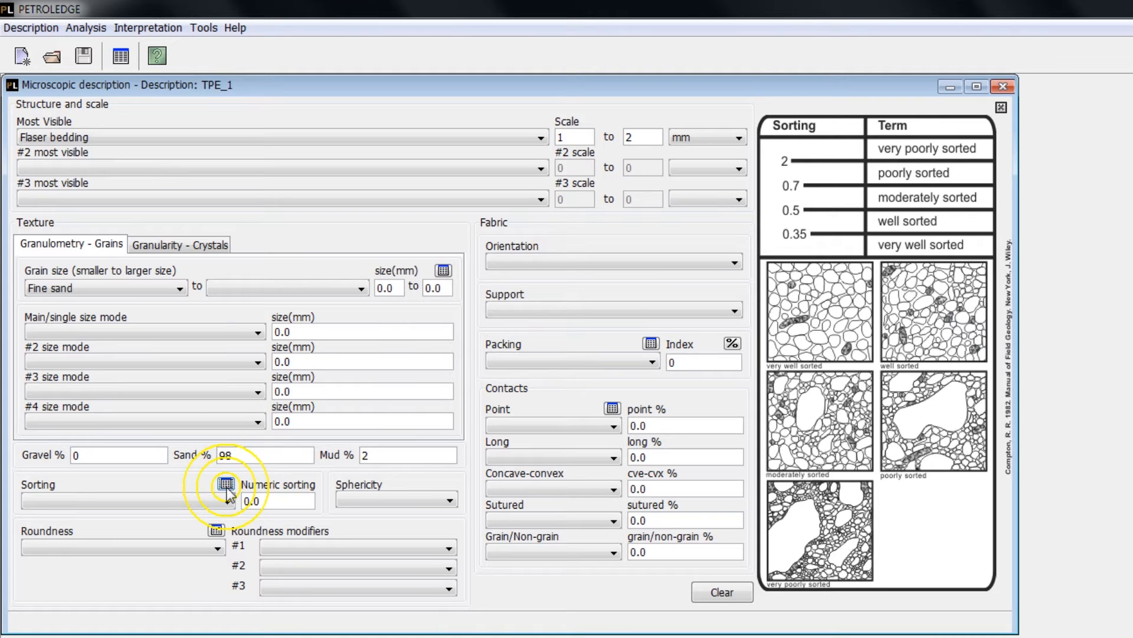
left_click(211, 493)
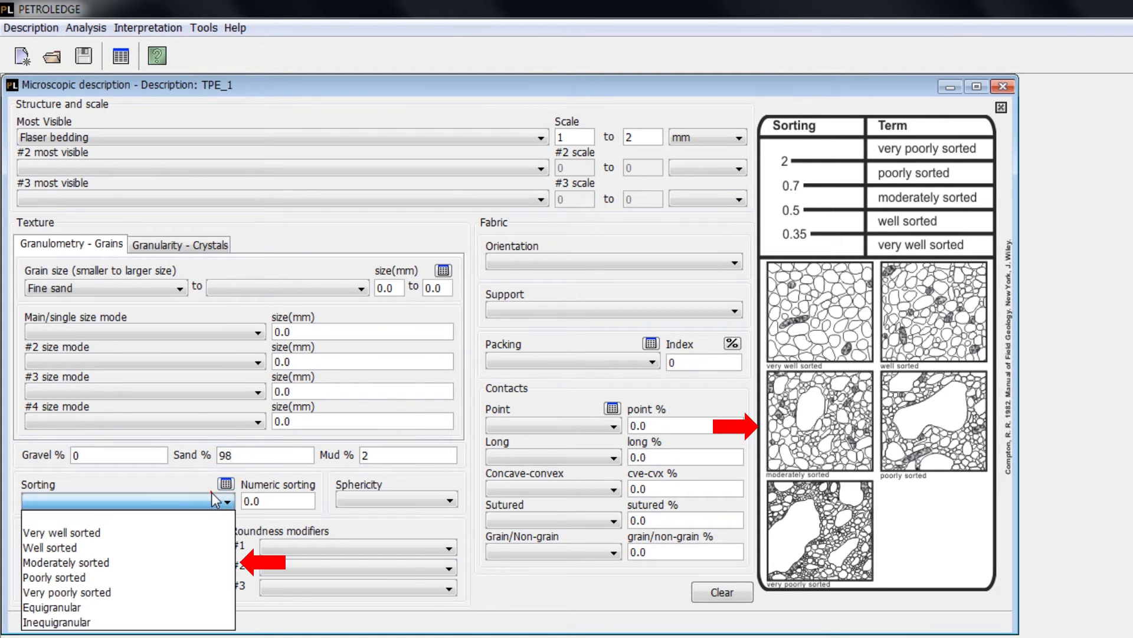
left_click(199, 562)
double_click(262, 502)
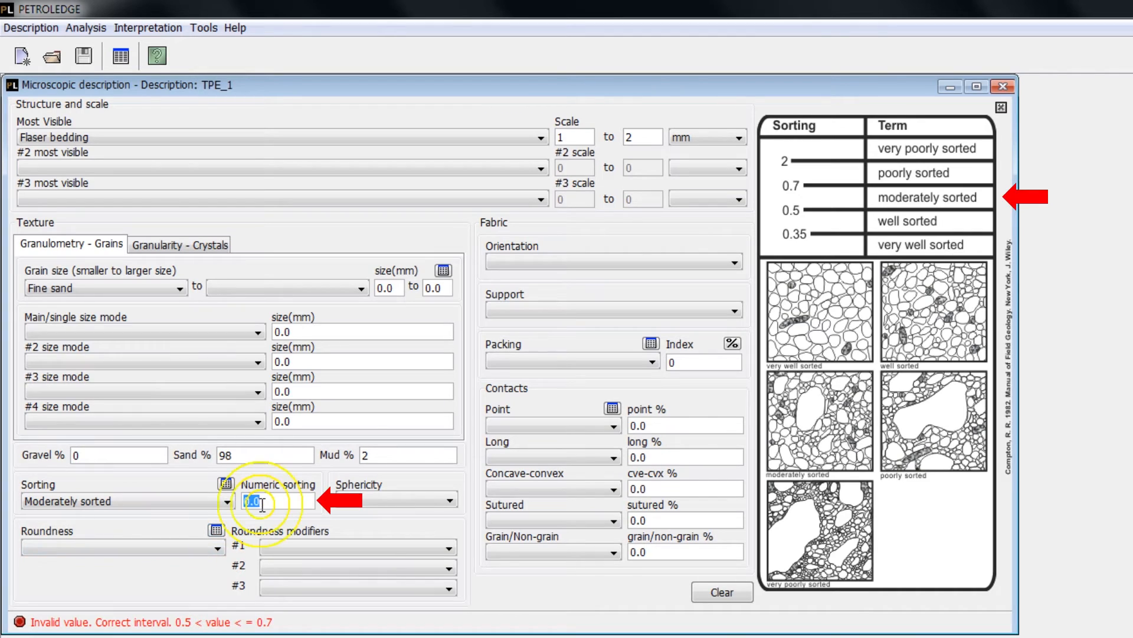
type("0.6")
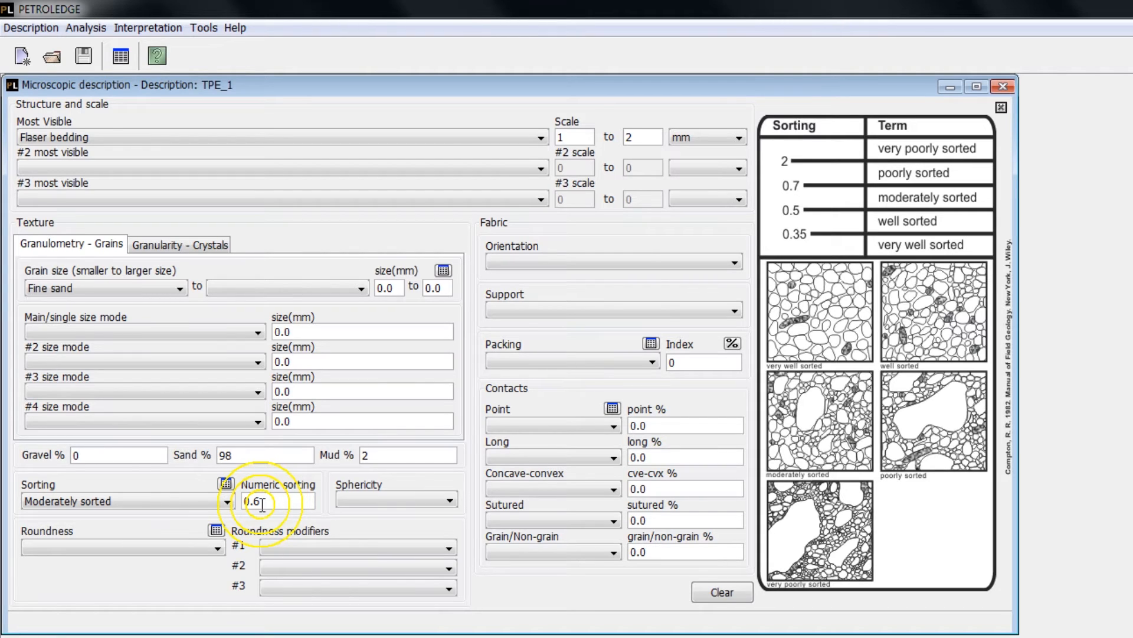
- Set the grain sphericity to High
left_click(364, 498)
left_click(360, 525)
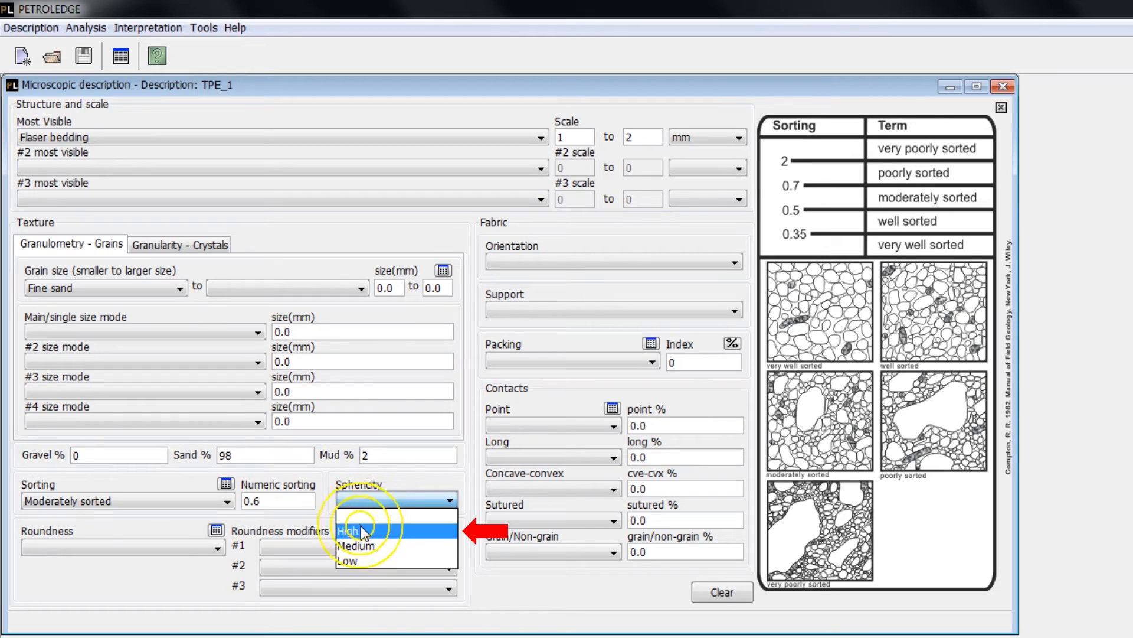
left_click(360, 525)
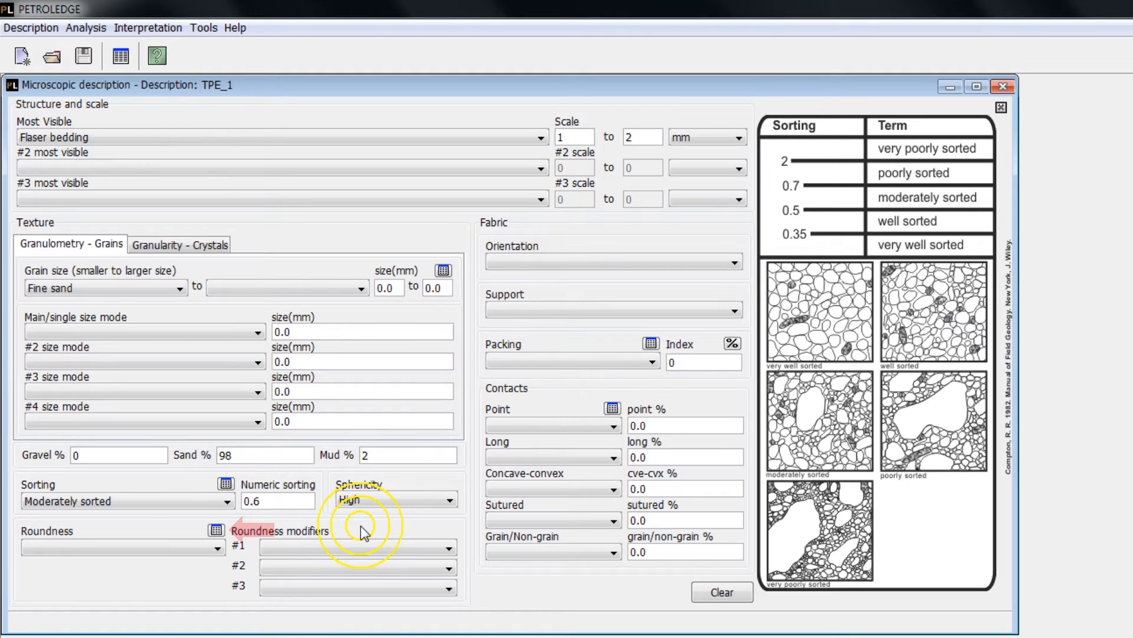
- Using the roundness reference chart, set the roundness to Sub-rounded and the first roundness modifier to Overgrowths
left_click(216, 530)
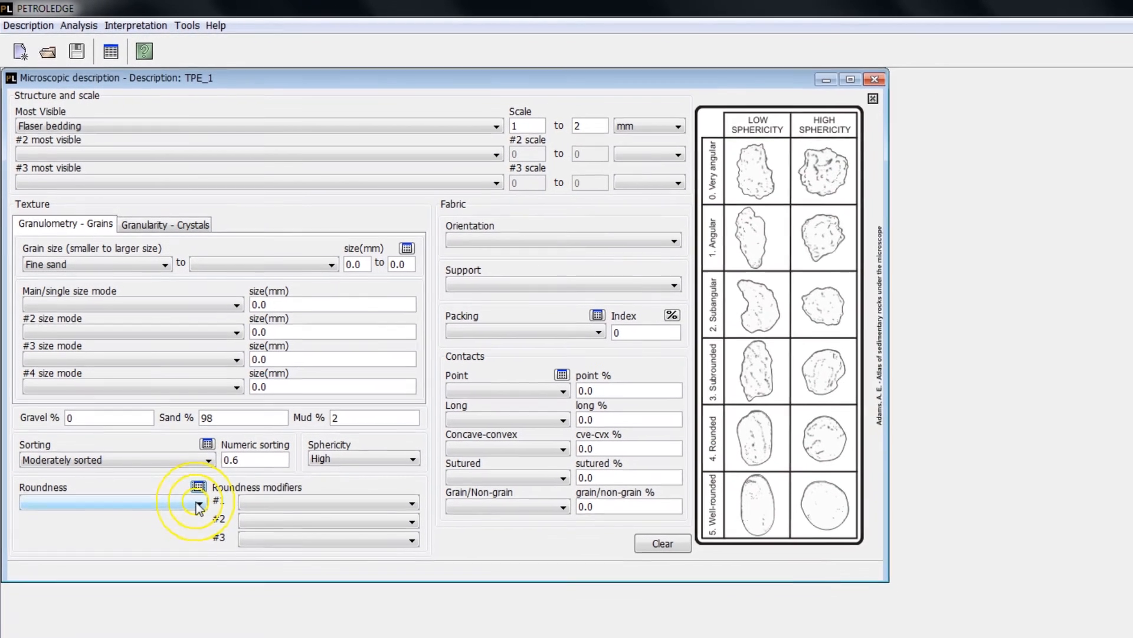
left_click(217, 547)
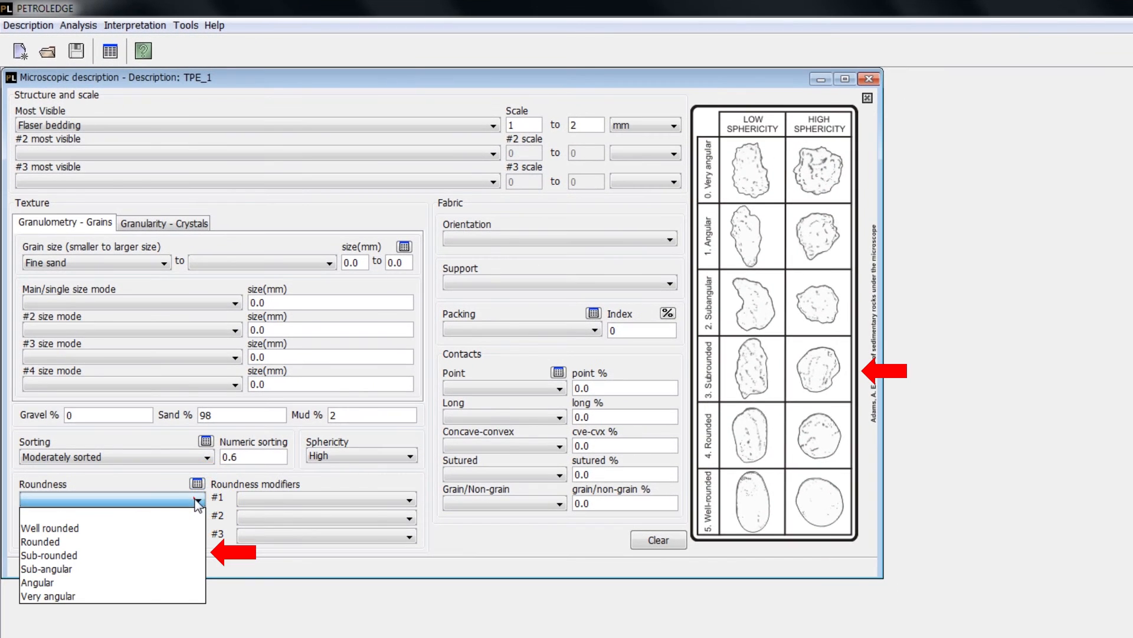
left_click(167, 557)
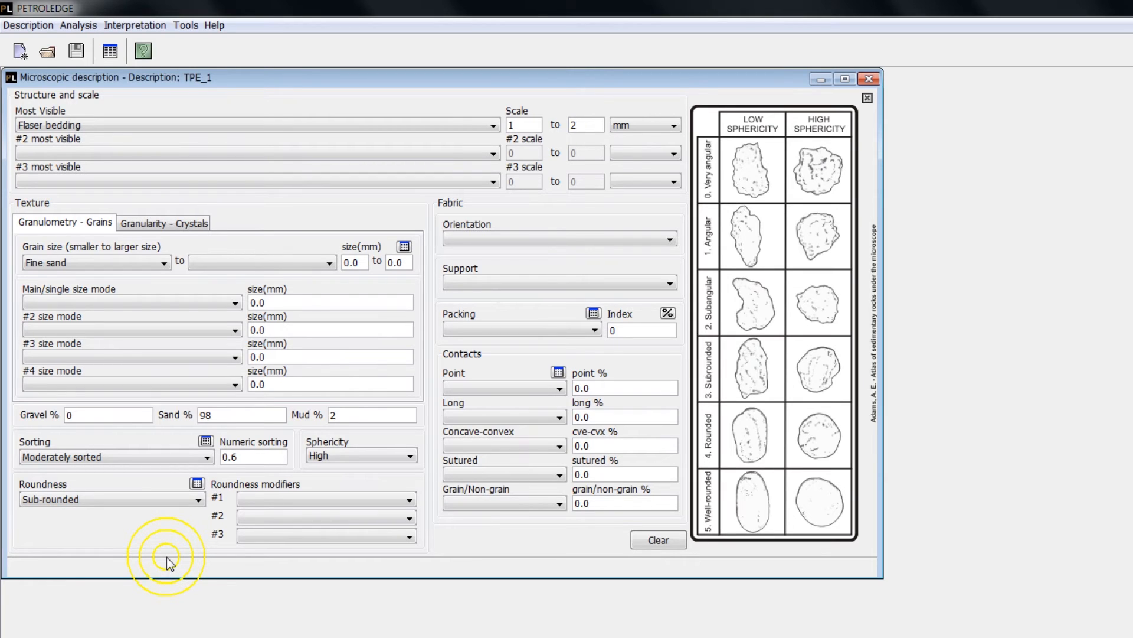
left_click(242, 498)
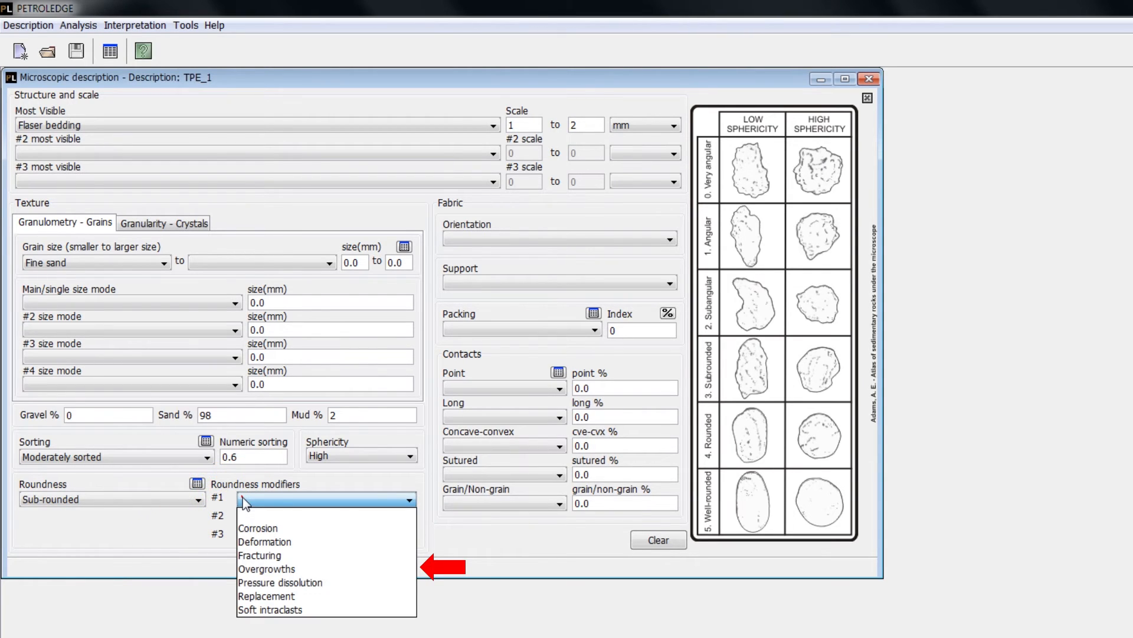
left_click(247, 570)
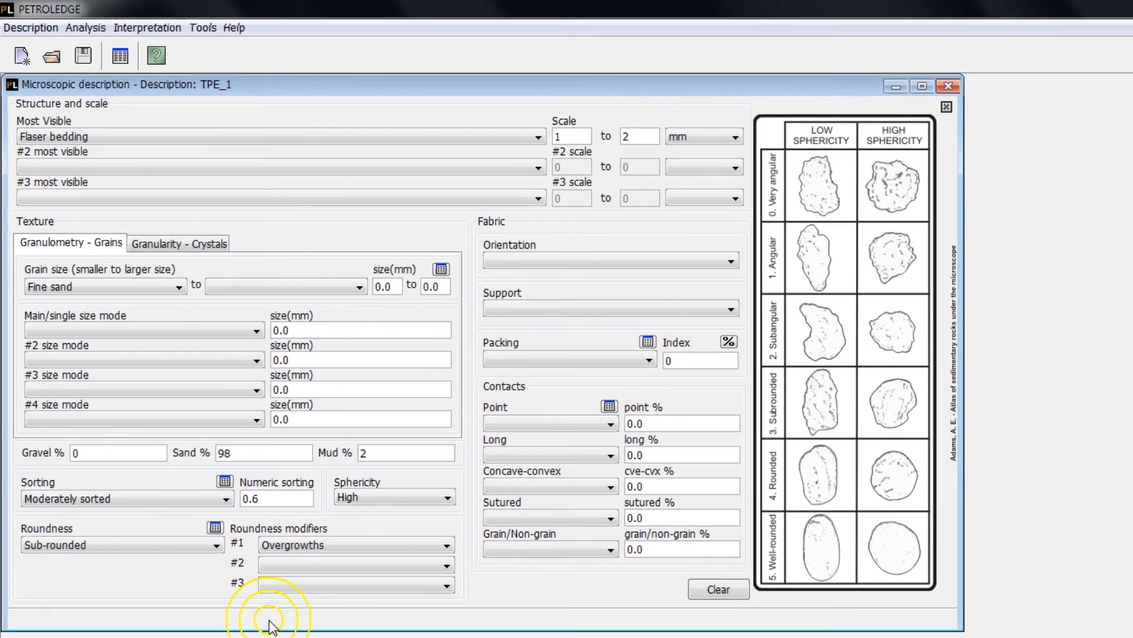
- Show the crystal granularity fields and set the fabric orientation to Heterogeneous
left_click(186, 247)
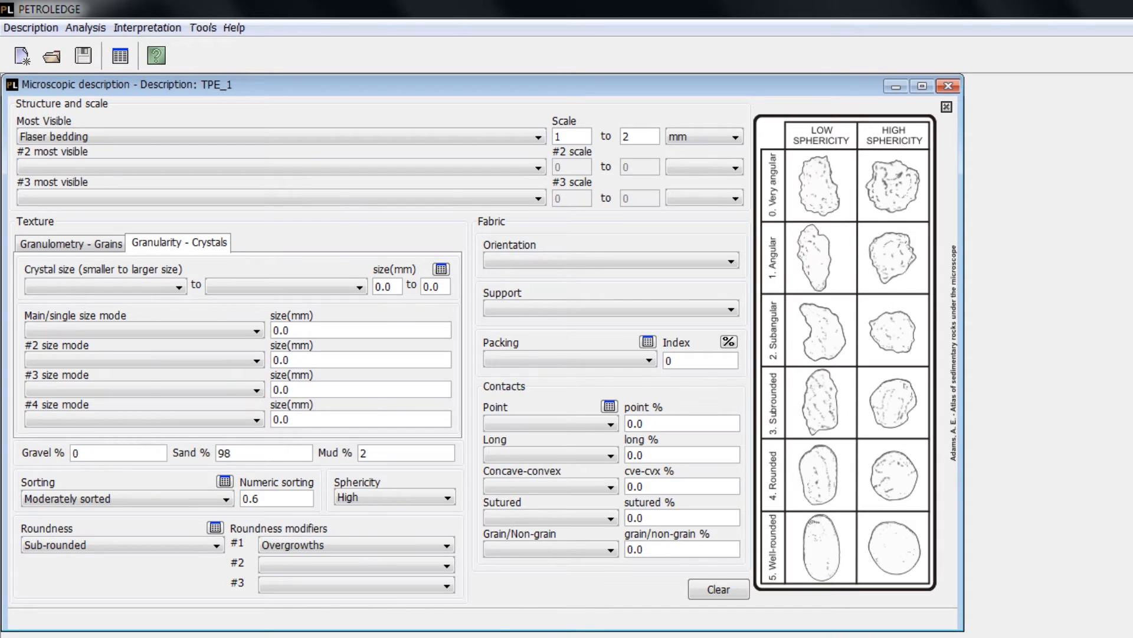
left_click(625, 260)
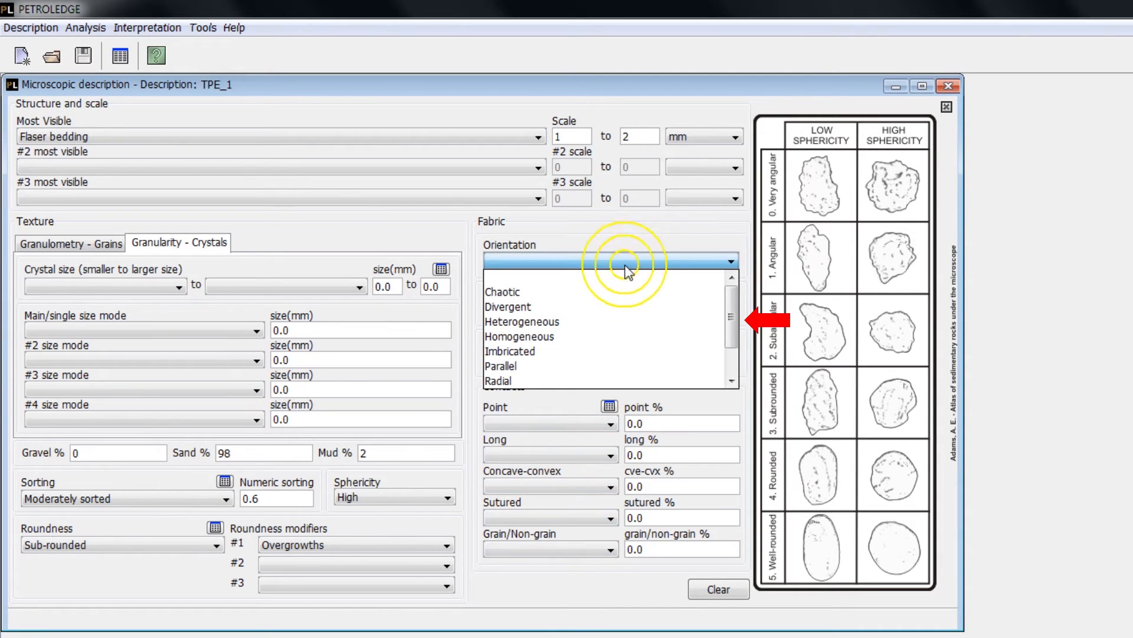
left_click(621, 319)
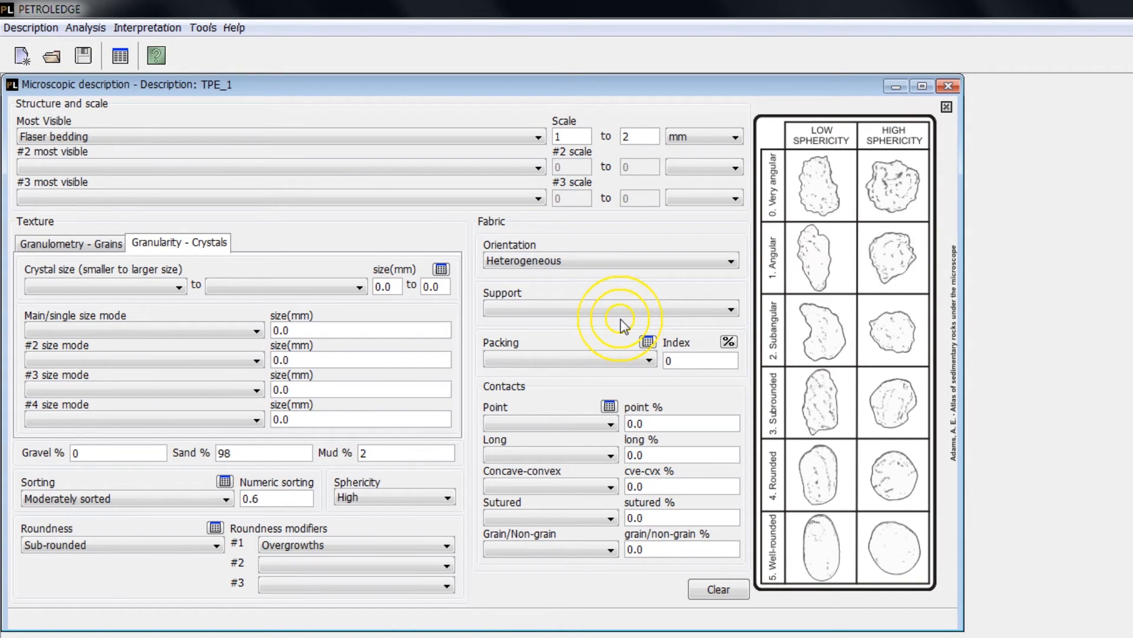
- Set the fabric support to Grain-supported and, consulting the packing reference chart, the packing to Normal with an index of 45
left_click(624, 309)
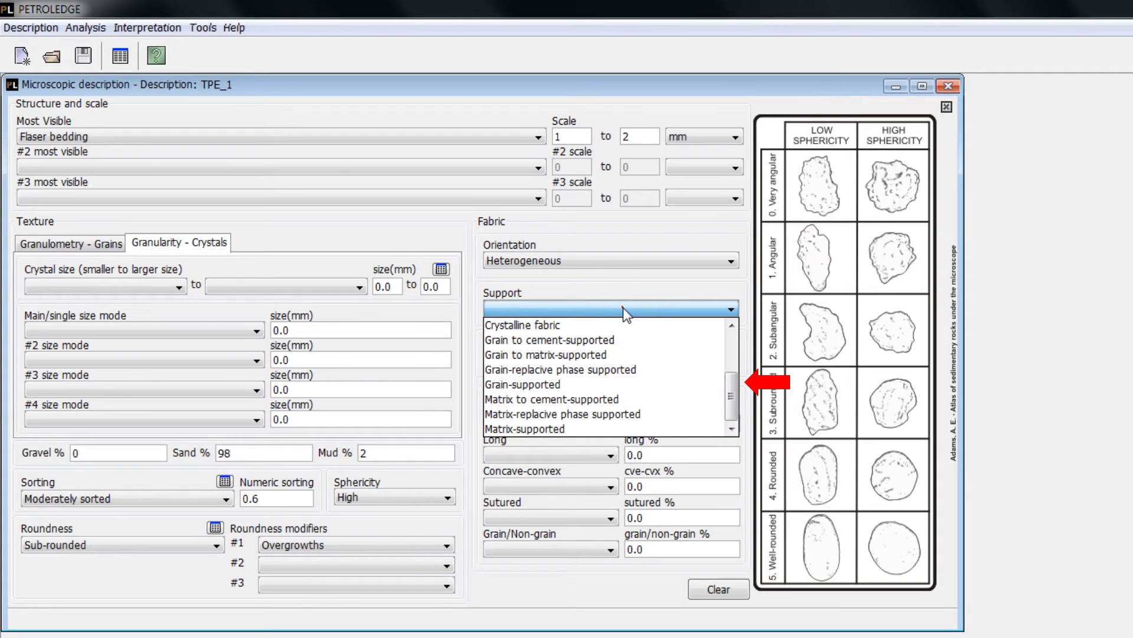
left_click(610, 384)
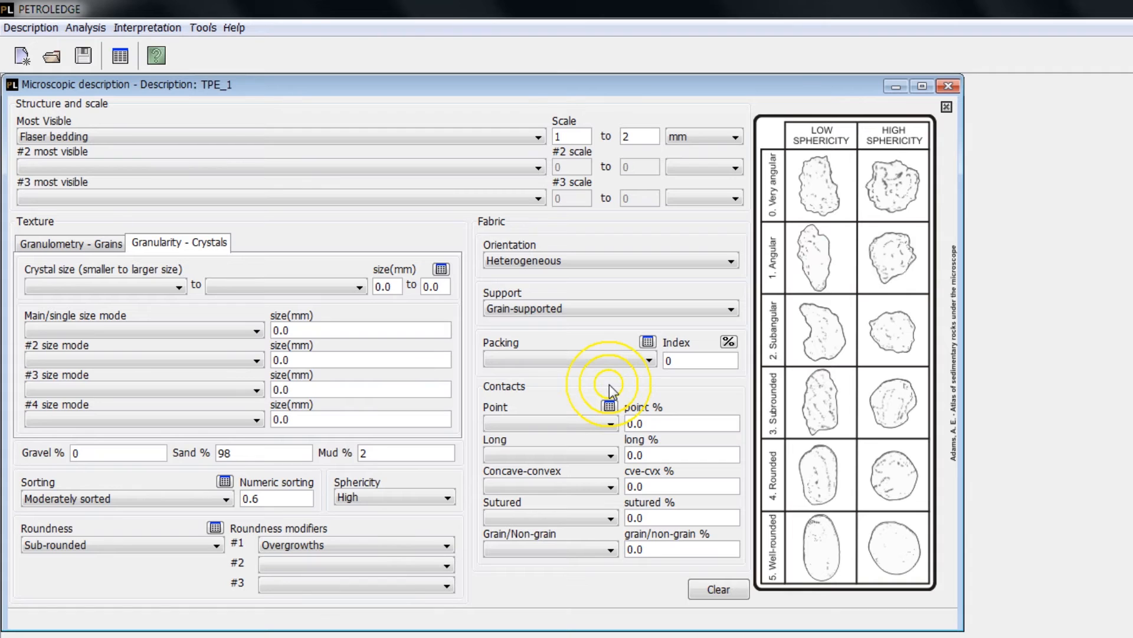
left_click(647, 342)
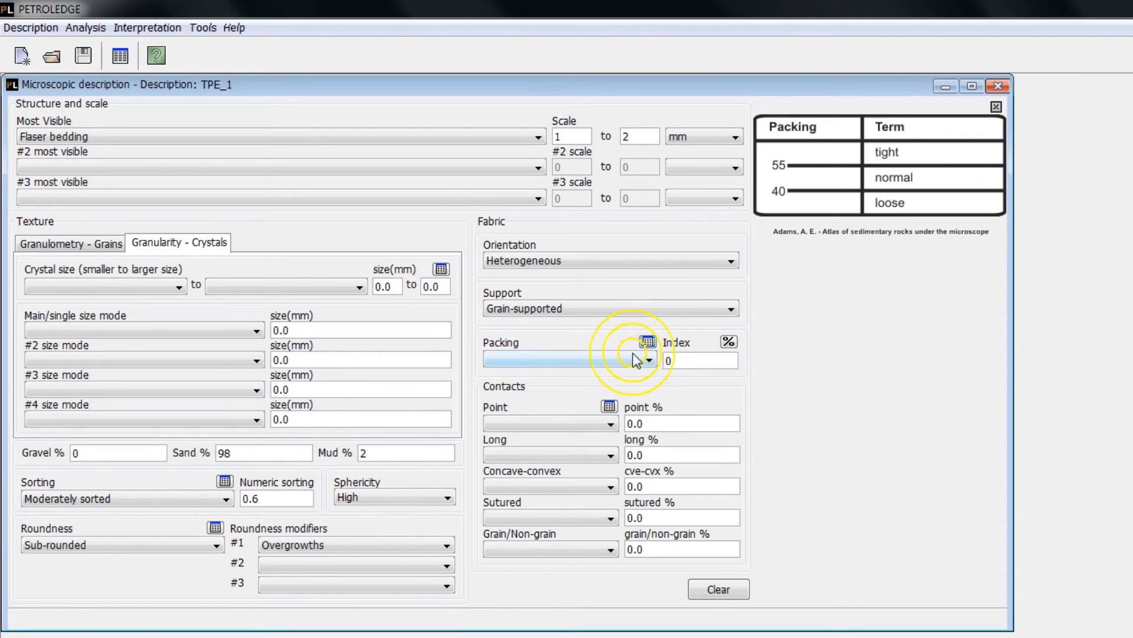
left_click(637, 359)
left_click(610, 405)
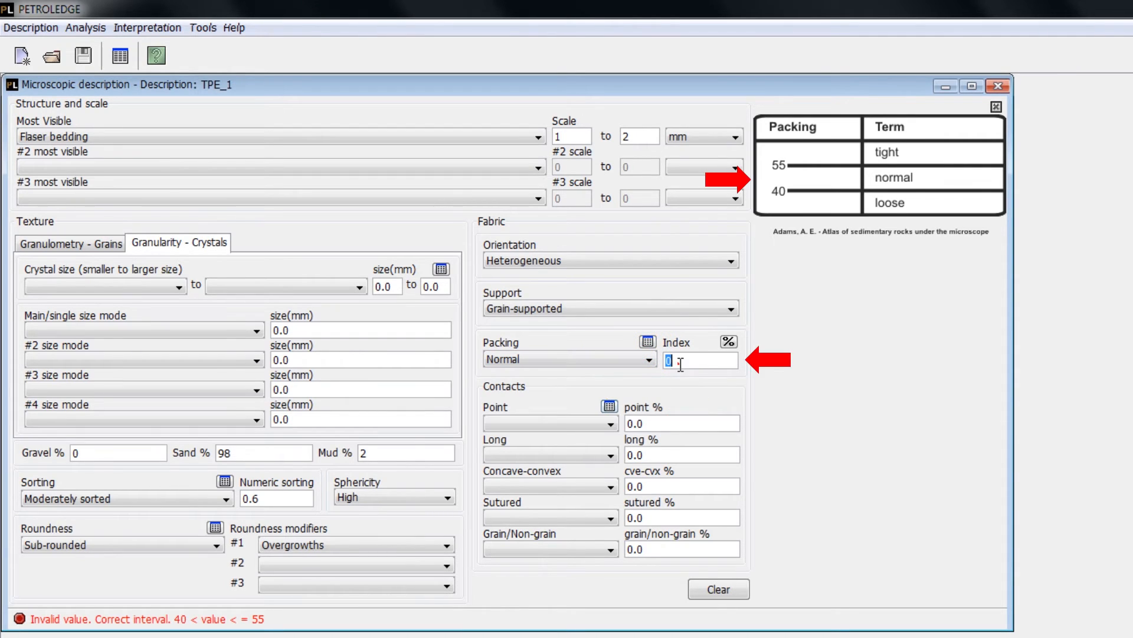
double_click(670, 359)
type("45")
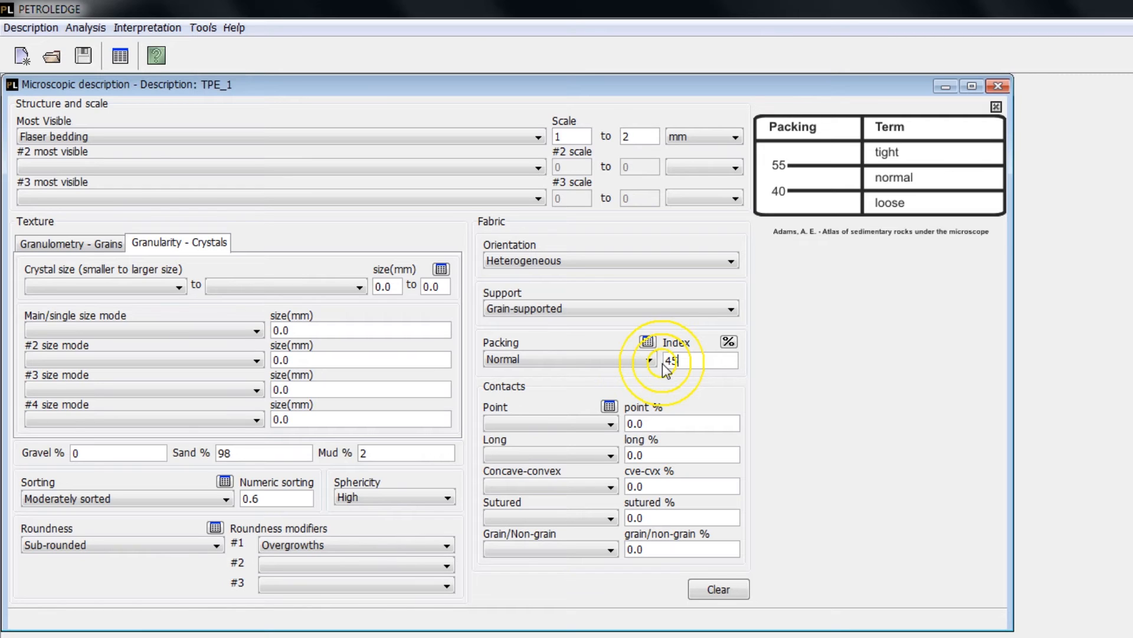
- Show the grain contacts reference chart and set the point contacts to Abundant at 80 %
left_click(610, 406)
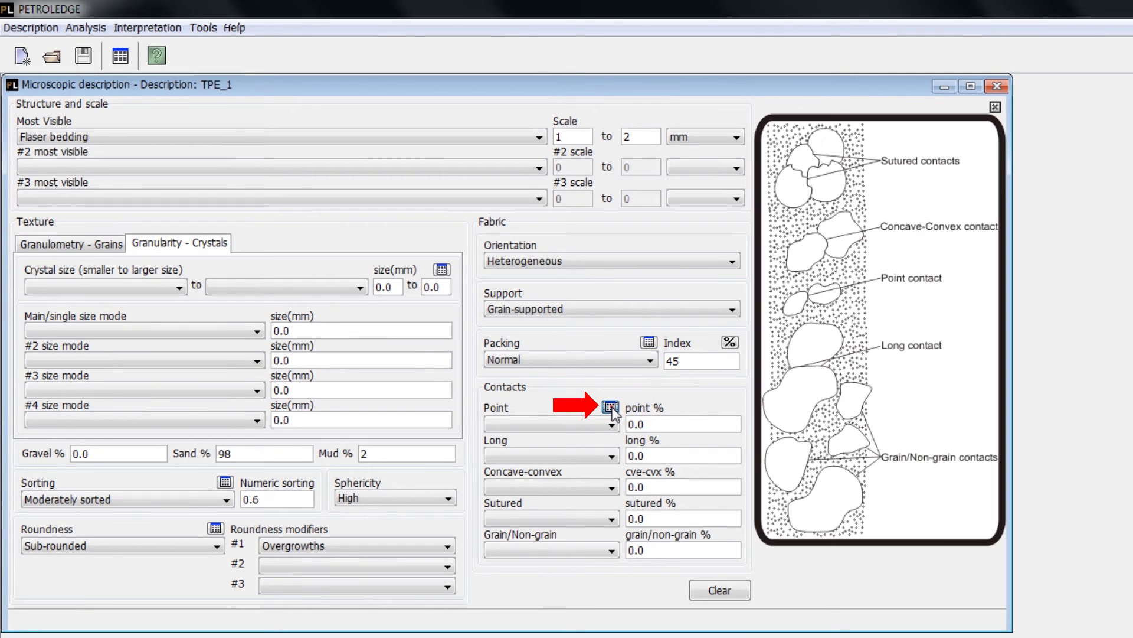
left_click(569, 421)
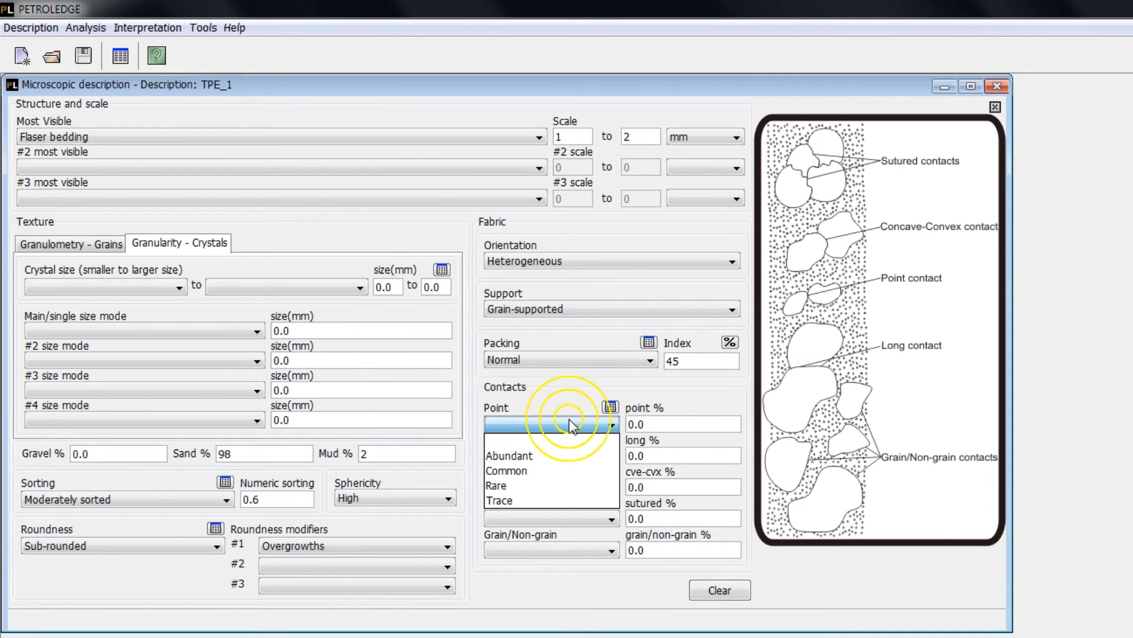
left_click(562, 456)
key("Tab")
type("80")
- Set the long contacts to Common at 18 %
left_click(556, 456)
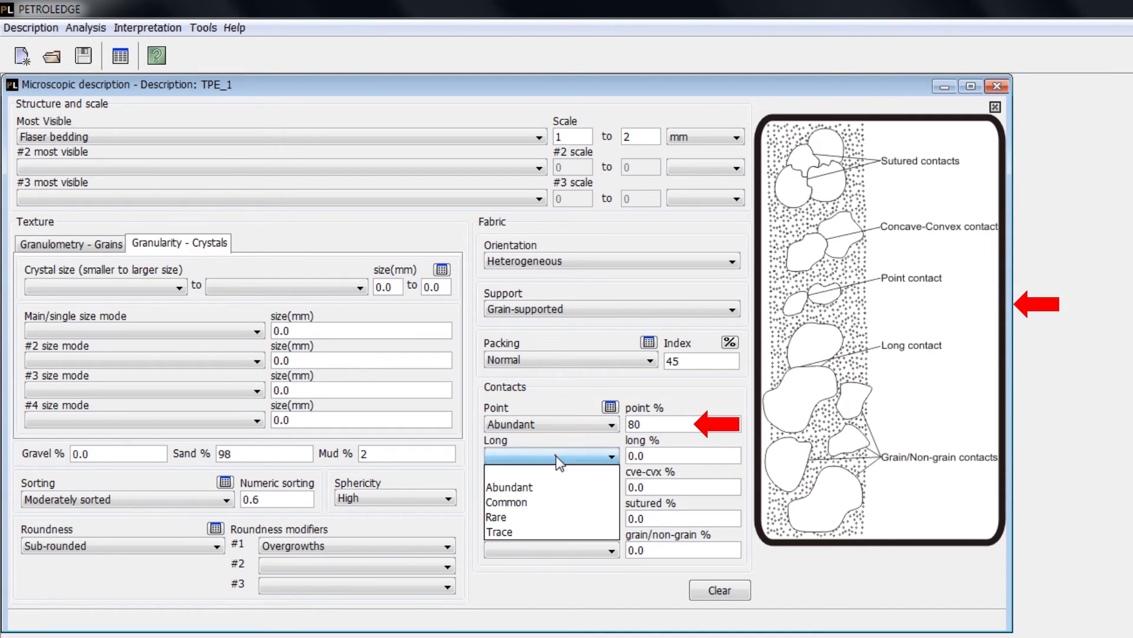
left_click(555, 502)
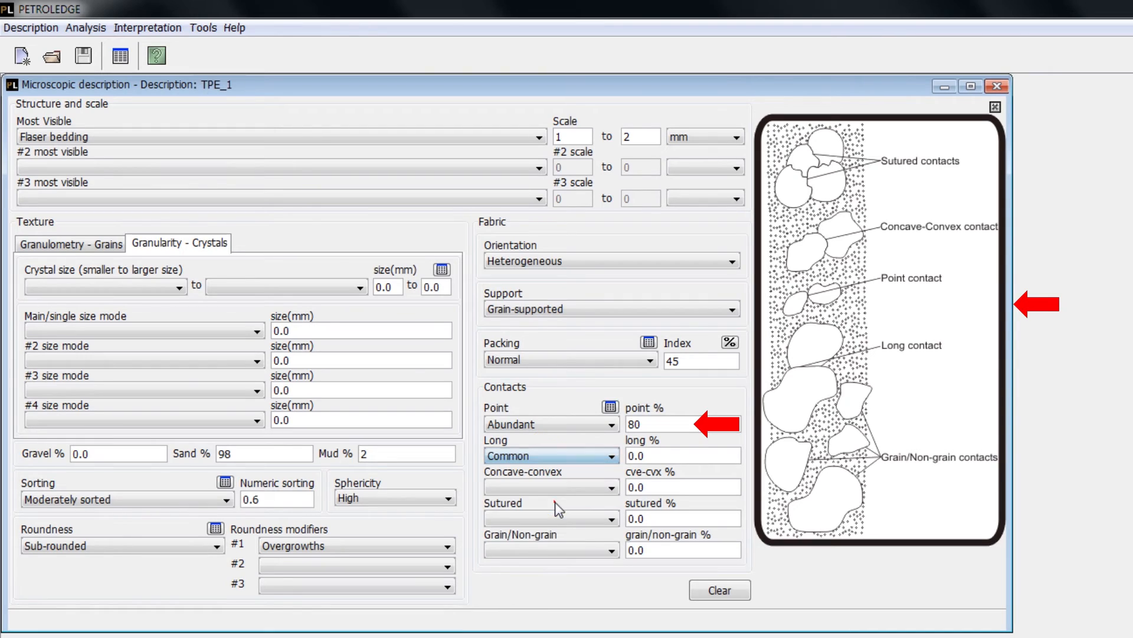
left_click(665, 453)
left_click_drag(666, 453, 615, 456)
type("18")
- Set the concave-convex contacts to Rare at 2 %
left_click(586, 487)
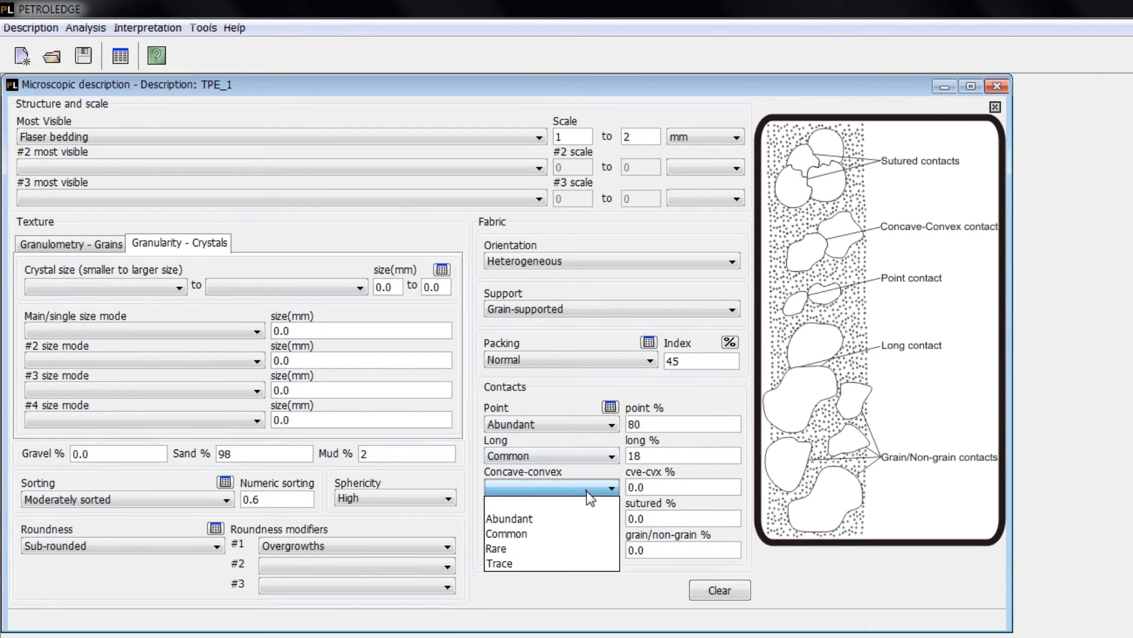
left_click(578, 548)
left_click_drag(656, 488, 614, 493)
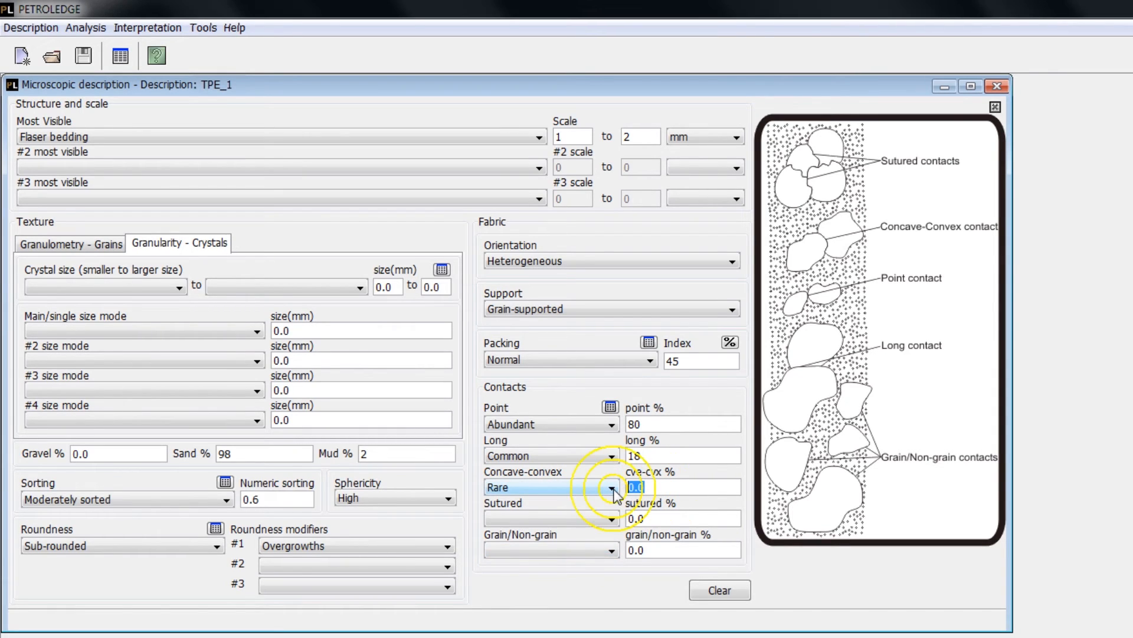
type("2")
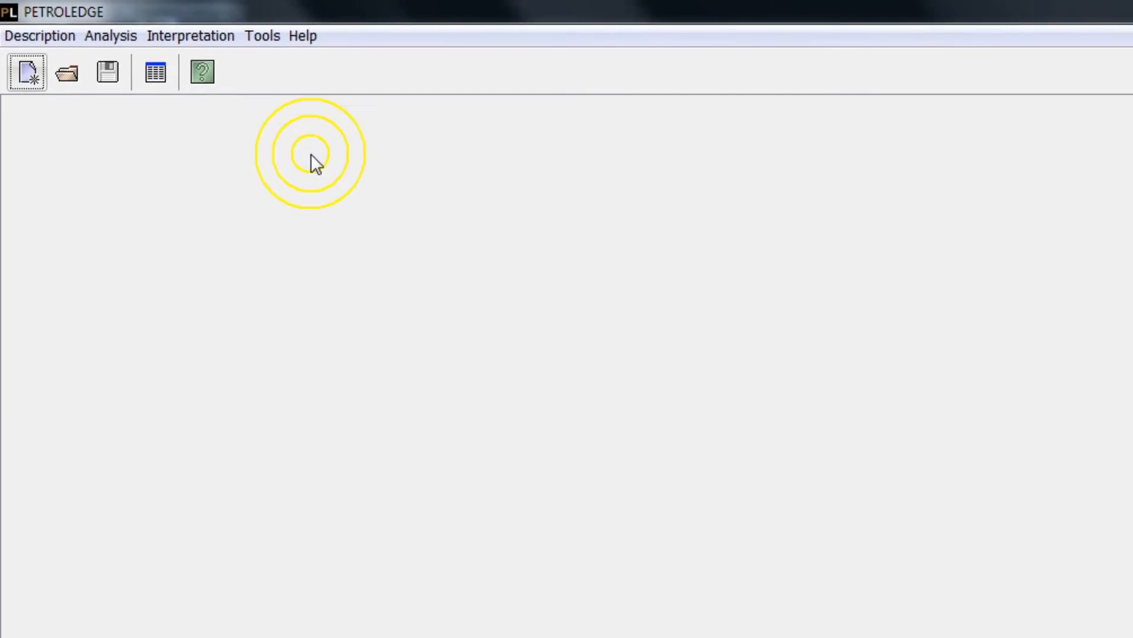
- Open the sample's macroscopic description and set its most visible structure to Lenticular with a scale of 1 to 2 cm
left_click(157, 43)
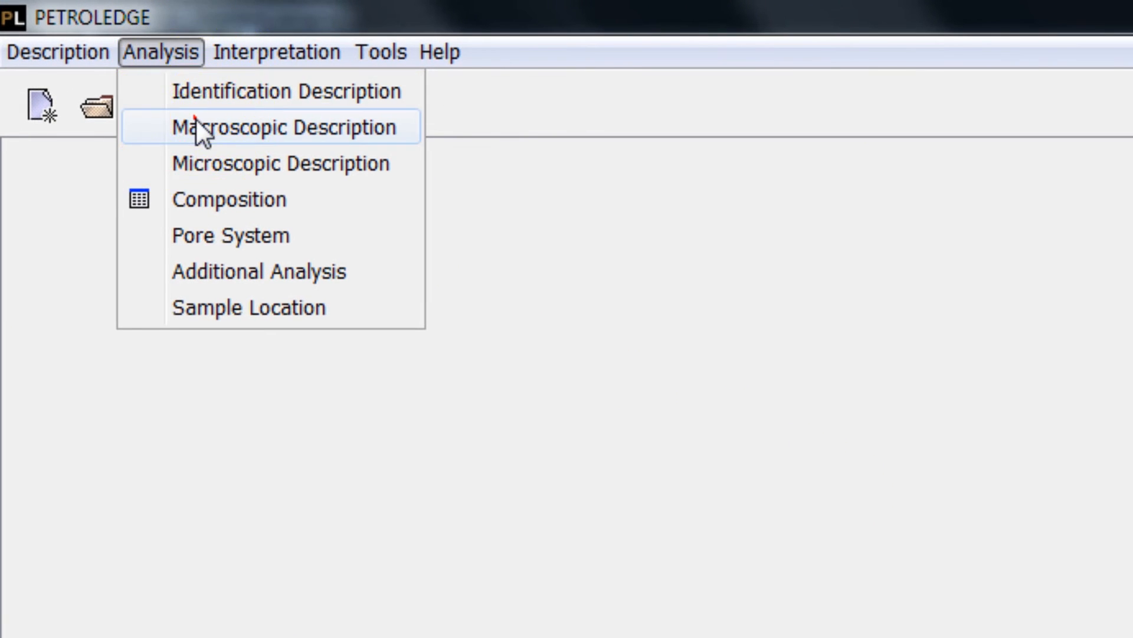
left_click(158, 97)
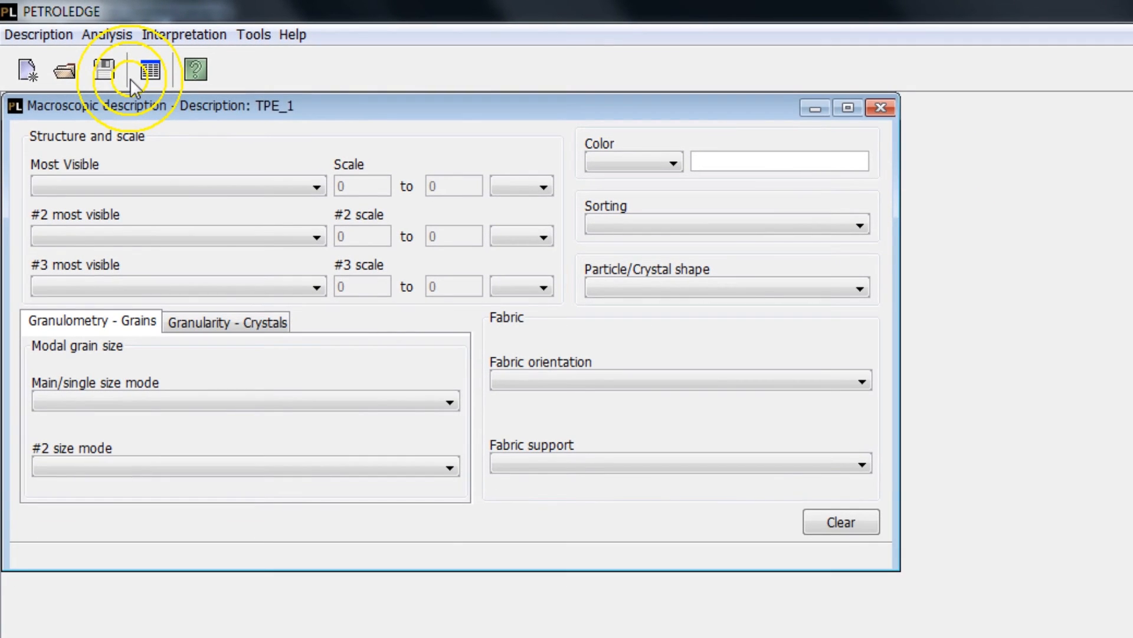
left_click(174, 186)
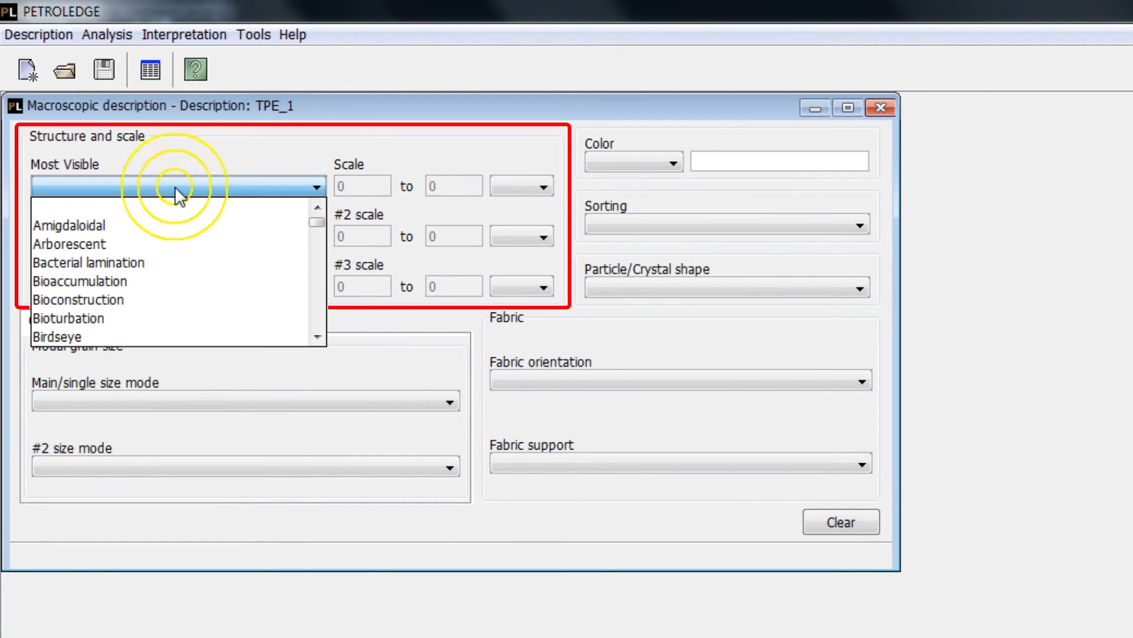
left_click_drag(320, 221, 319, 270)
left_click(131, 335)
left_click(354, 186)
type("1")
left_click(454, 189)
type("2")
left_click(504, 187)
left_click(508, 240)
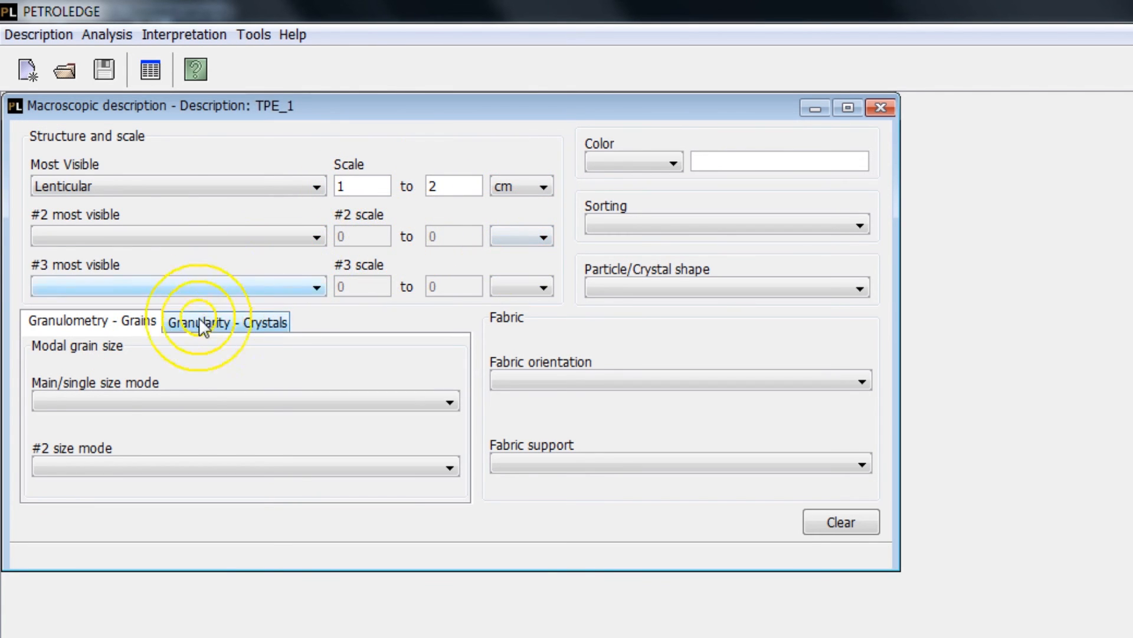
- Set the main grain size mode of the macroscopic description to Medium sand
left_click(149, 395)
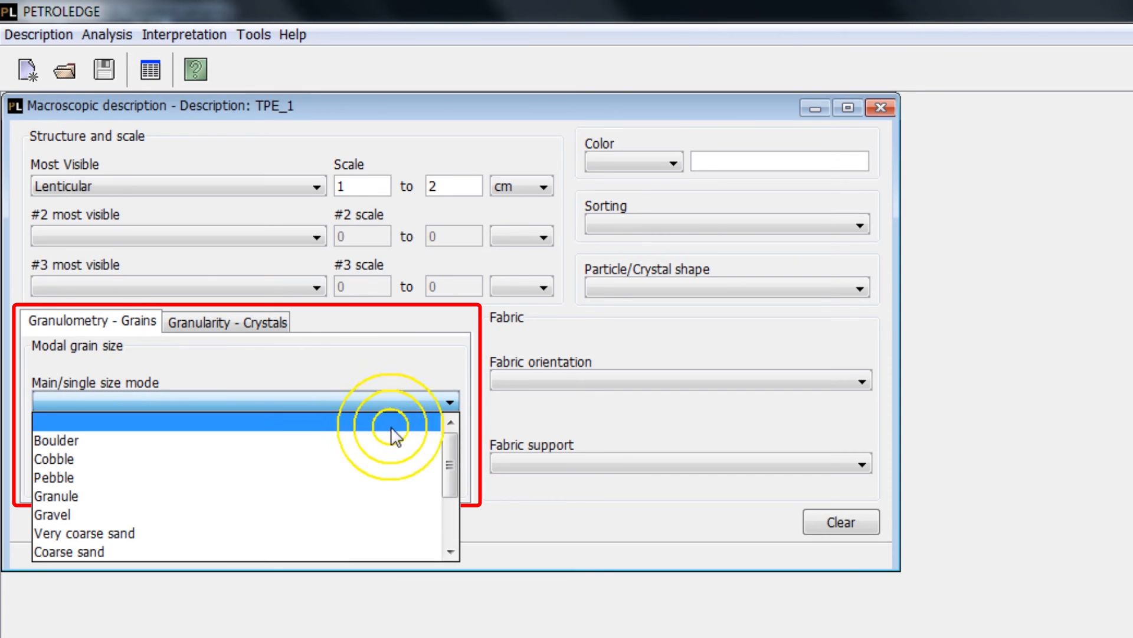
left_click(452, 440)
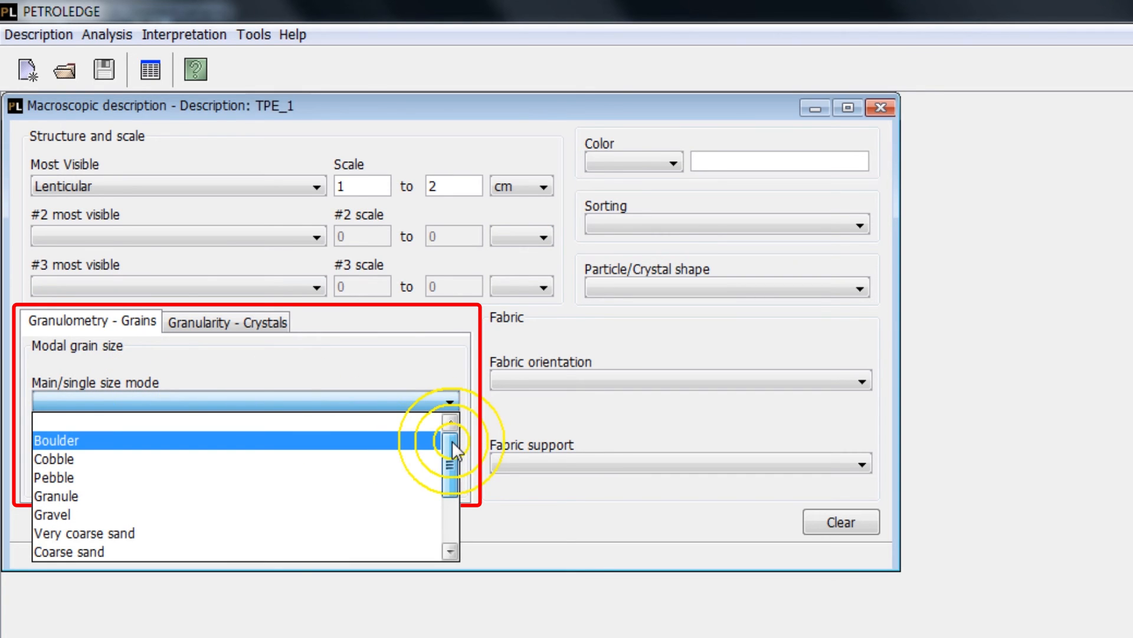
left_click_drag(452, 440, 450, 489)
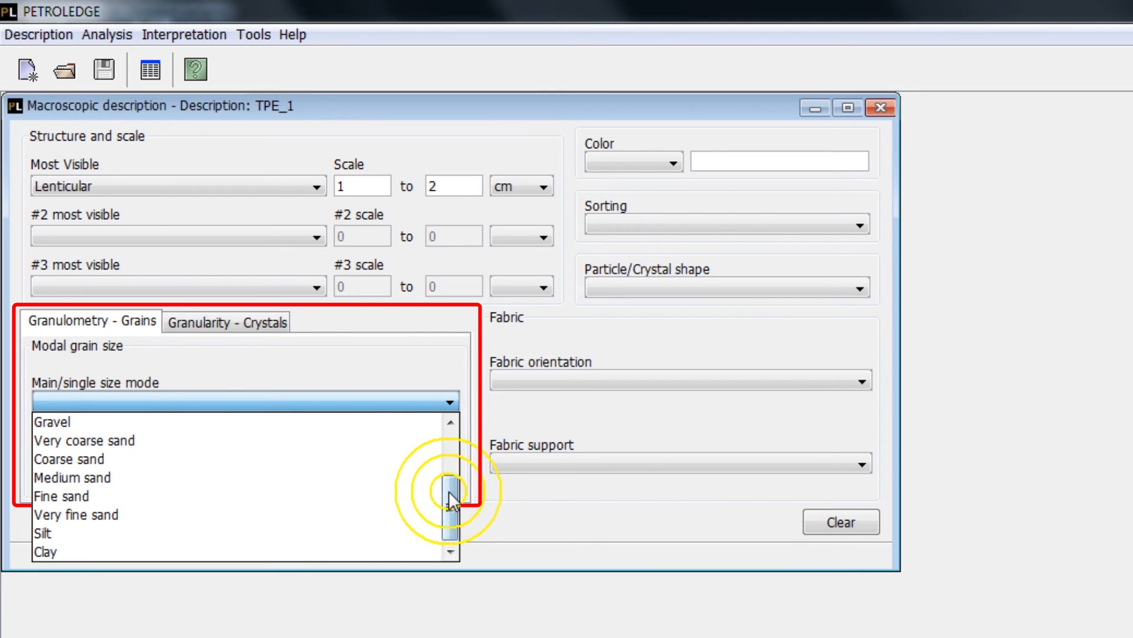
left_click(409, 481)
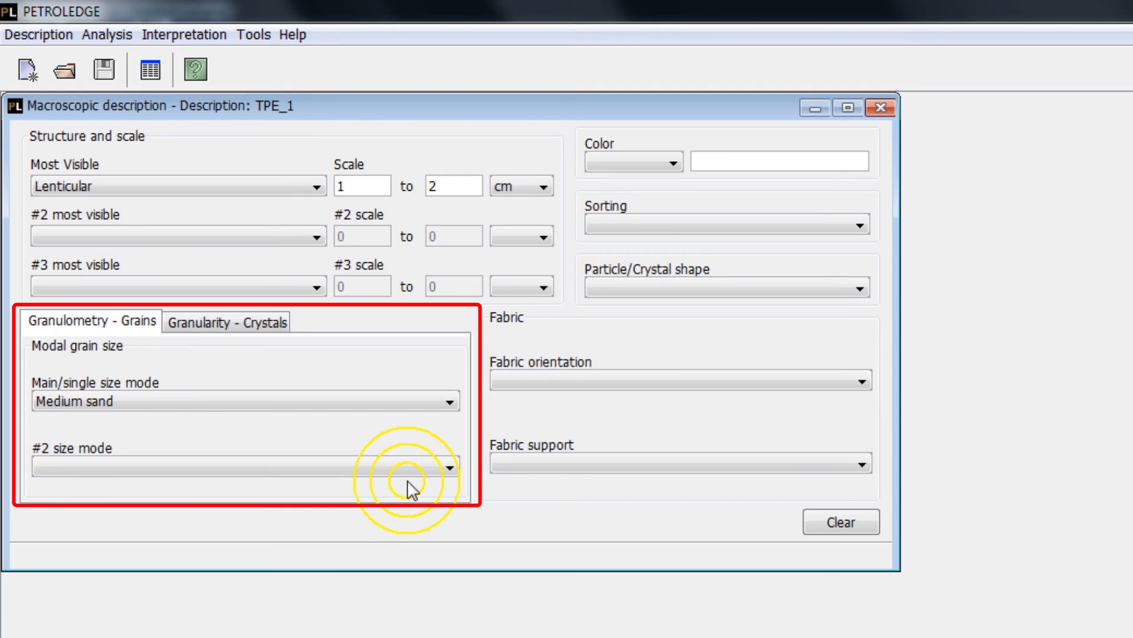
- Show the crystal granularity fields of the macroscopic description and set the crystallinity to Phaneritic
left_click(276, 325)
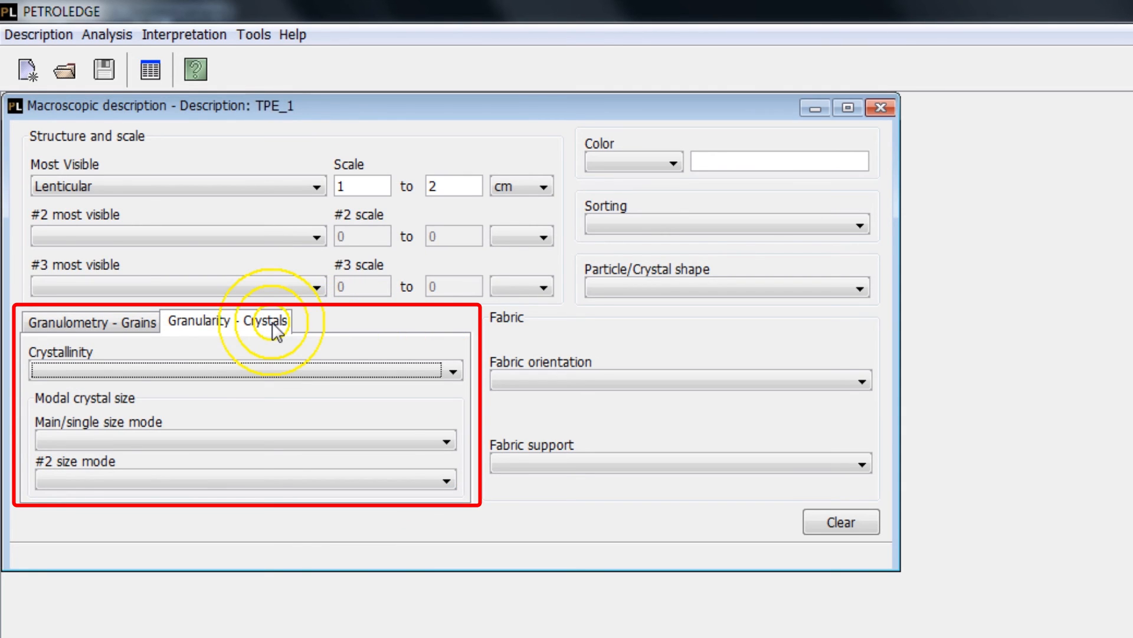
left_click(288, 368)
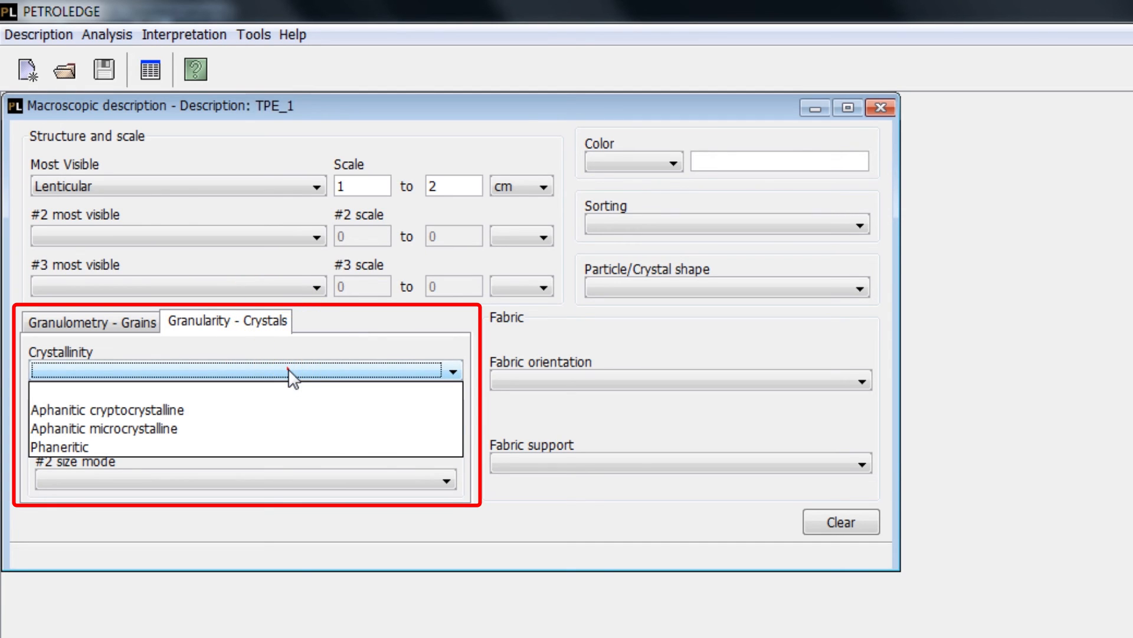
left_click(313, 449)
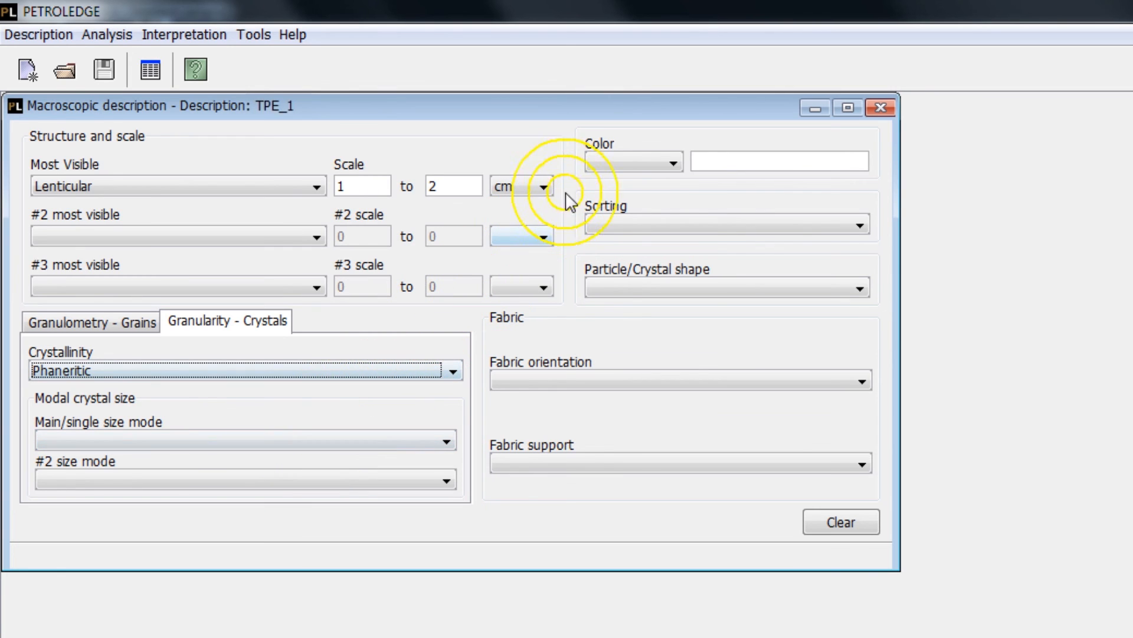
- Set the macroscopic color to 10 R 5/4 (Pale reddish brown) and the sorting to Moderately sorted
left_click(600, 164)
left_click_drag(675, 199, 676, 213)
left_click(647, 225)
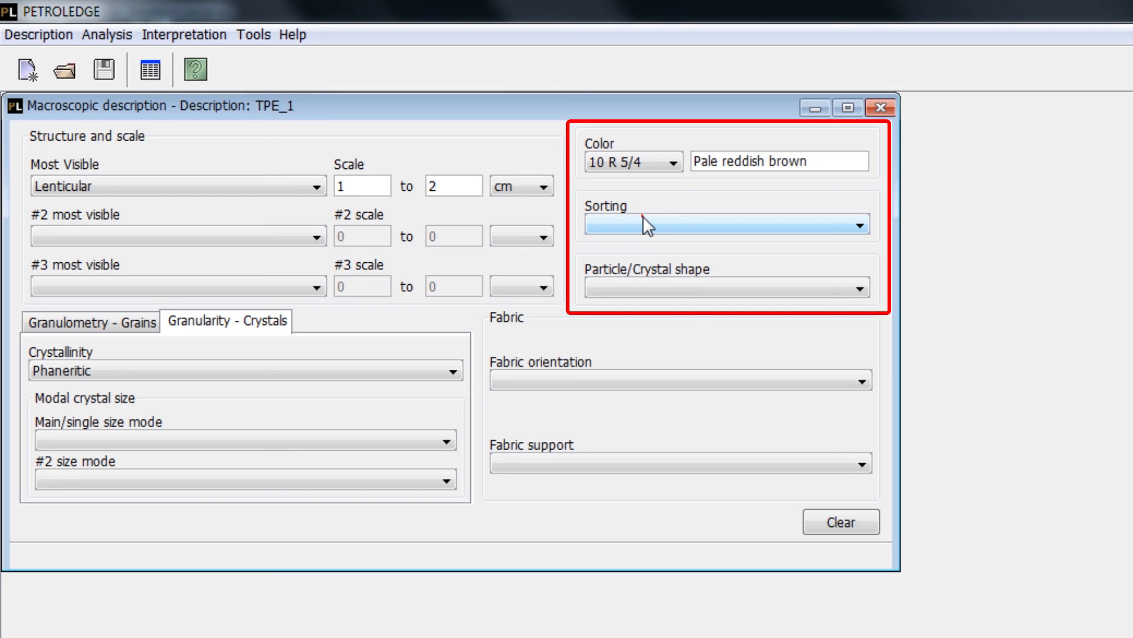
left_click(643, 216)
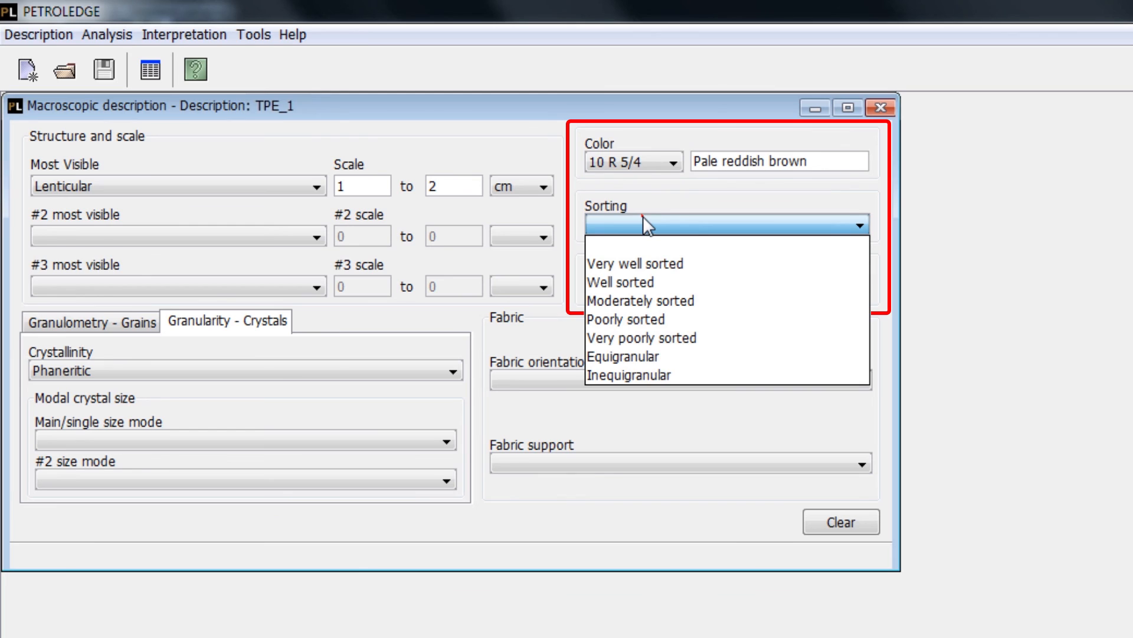
left_click(739, 297)
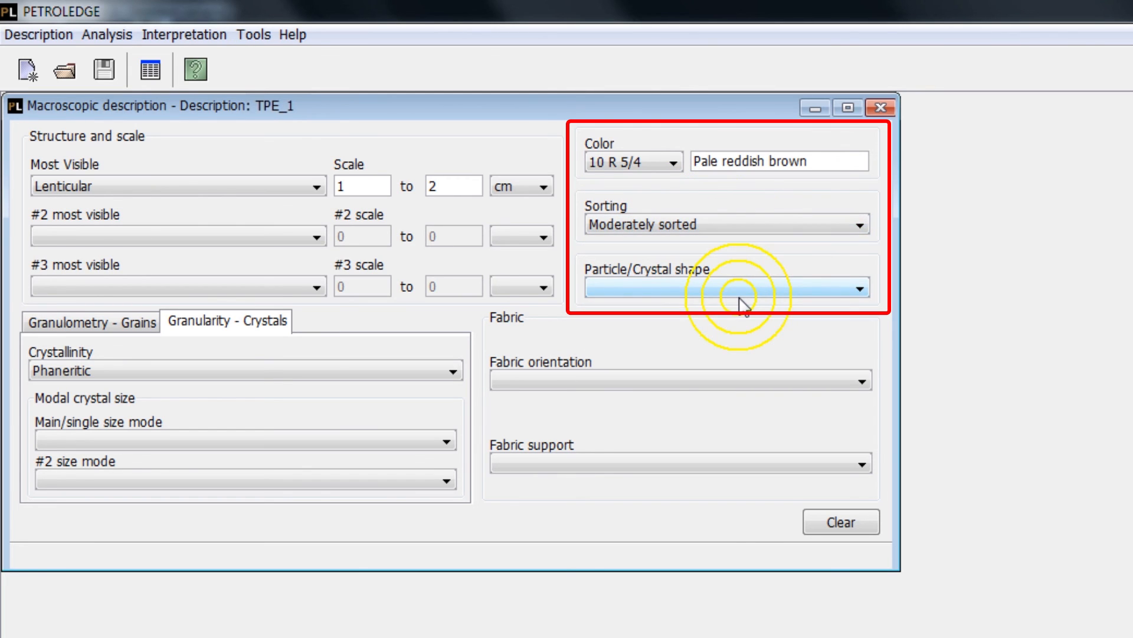
- Set the particle/crystal shape to Anhedral
left_click(739, 297)
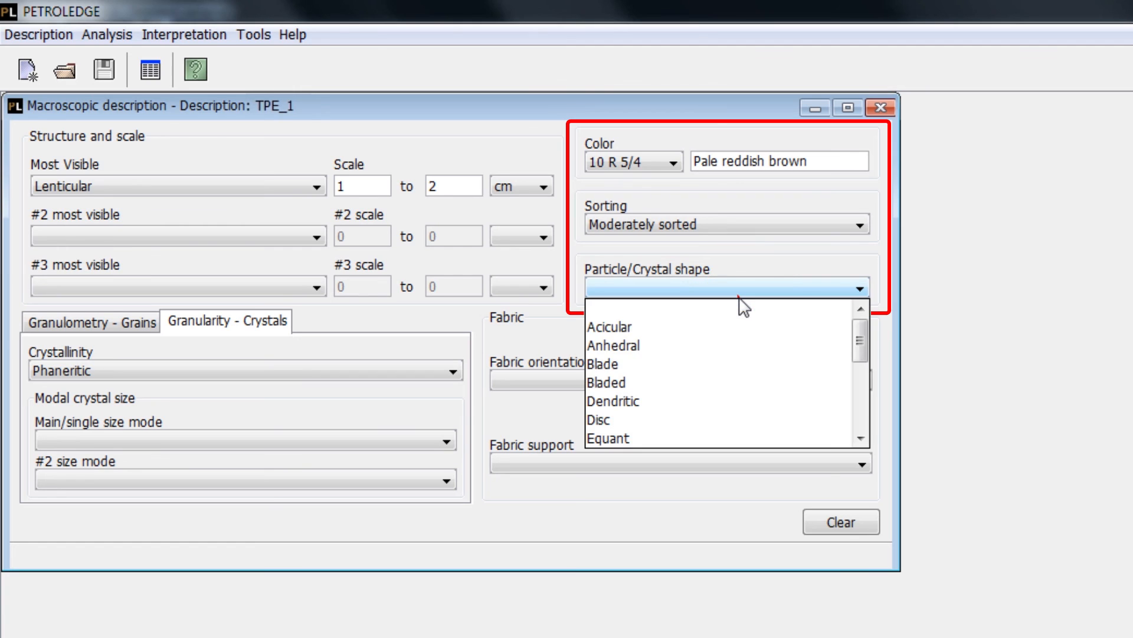
mouse_move(858, 329)
left_mouse_down()
mouse_move(861, 402)
mouse_move(863, 340)
left_mouse_up()
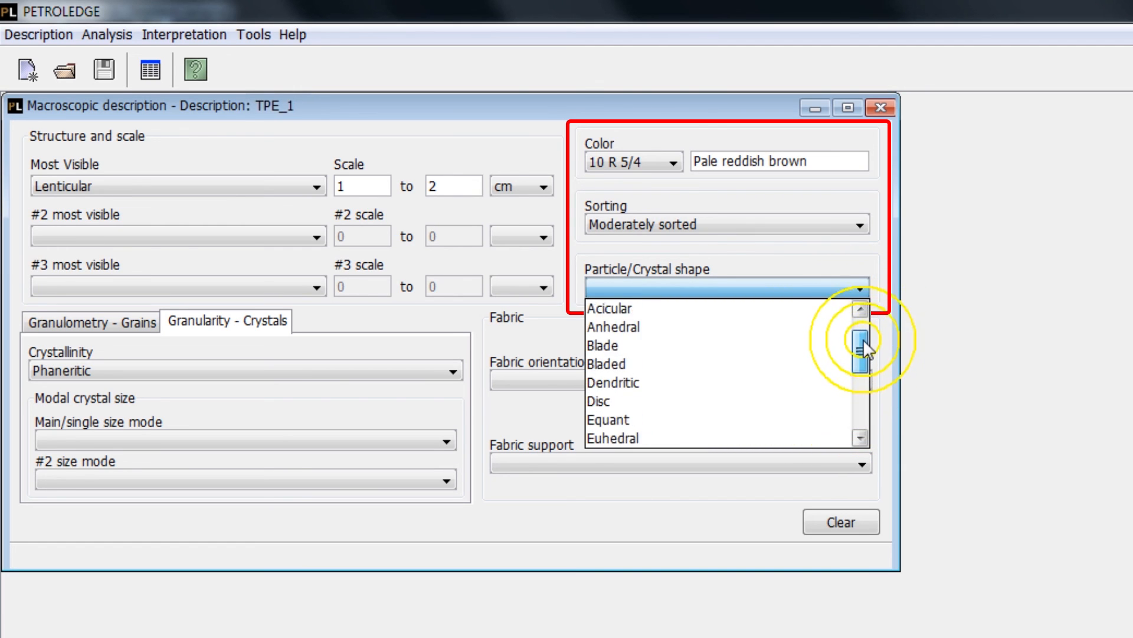
left_click(816, 340)
left_click(807, 378)
mouse_move(860, 413)
left_mouse_down()
mouse_move(859, 466)
mouse_move(859, 420)
left_mouse_up()
left_click(841, 357)
- Set the fabric support of the macroscopic description to Grain-supported
left_click(834, 451)
left_click_drag(863, 500, 852, 564)
left_click(844, 562)
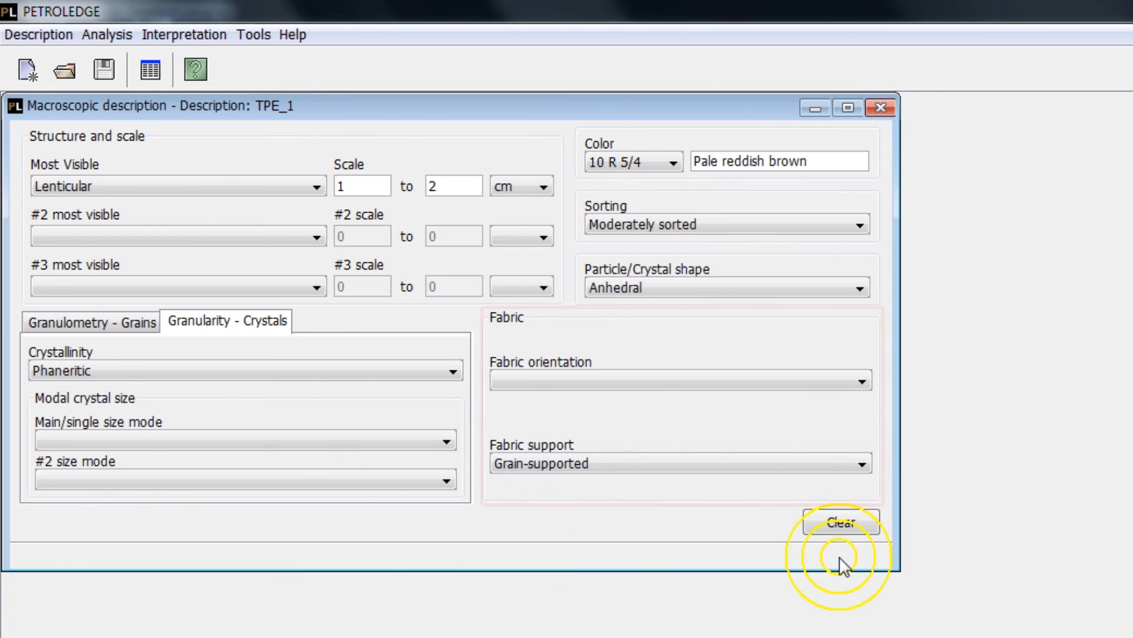